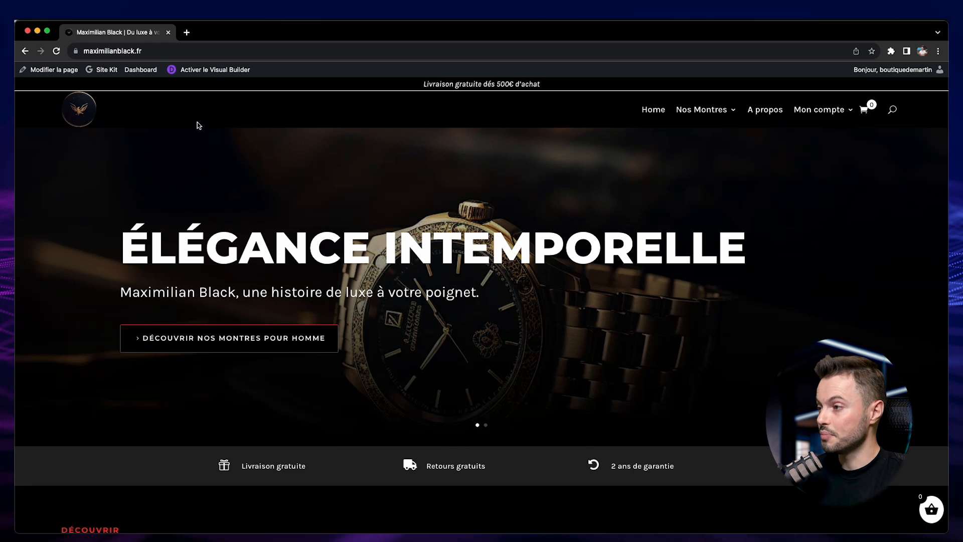
# Activate the Visual Builder on the home page and open the settings of the hero slider's first slide
pyautogui.click(212, 73)
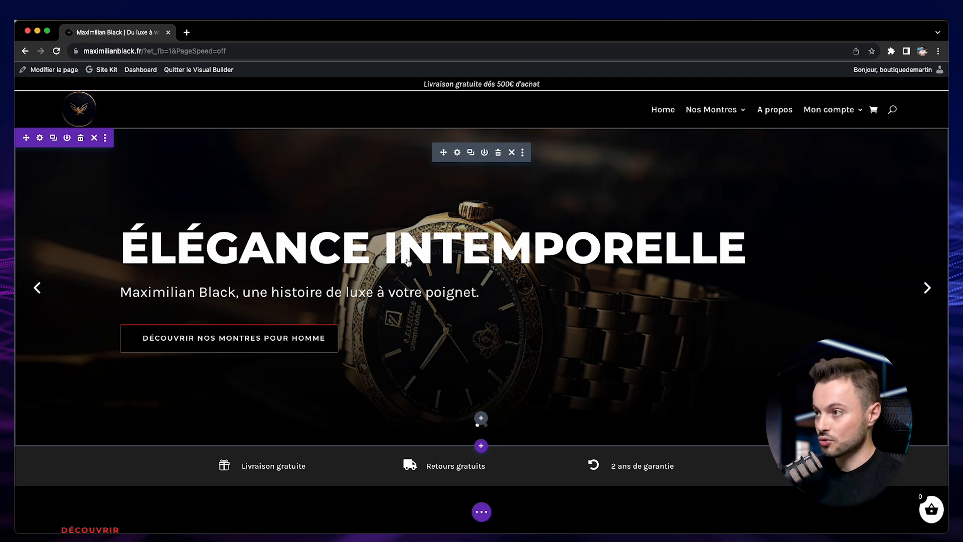
pyautogui.click(457, 152)
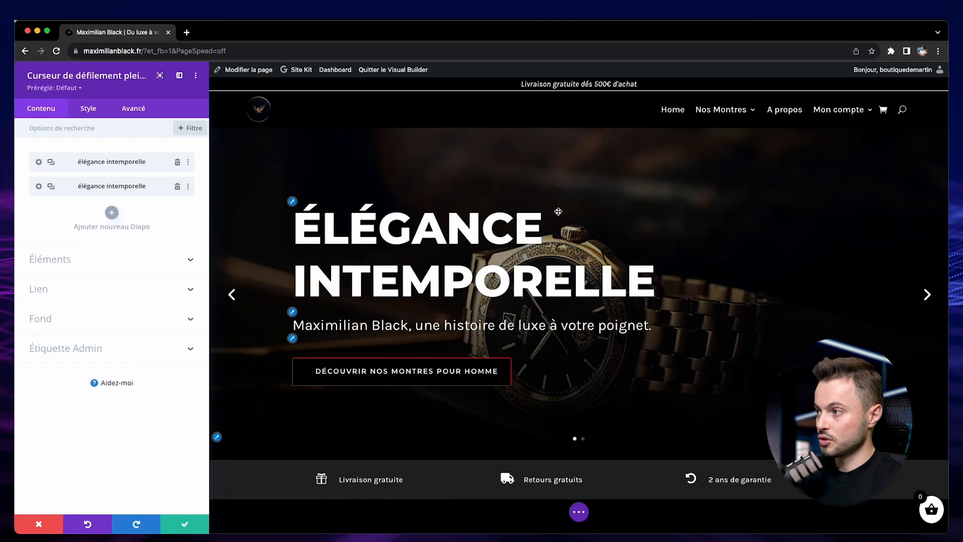
pyautogui.click(38, 162)
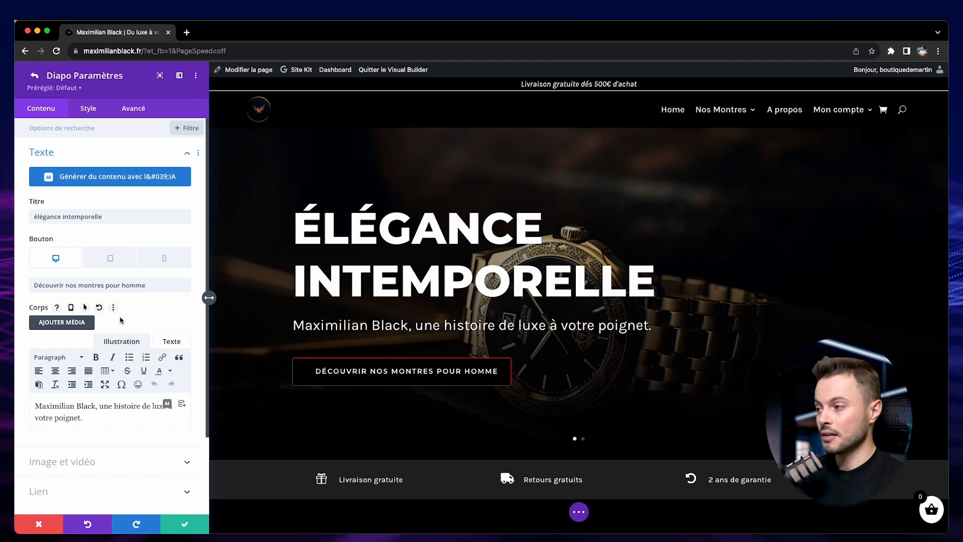
# Clear the slide's title, button text and body text
pyautogui.moveTo(103, 216); pyautogui.dragTo(31, 217)
pyautogui.press('BackSpace')
pyautogui.moveTo(33, 285); pyautogui.dragTo(146, 285)
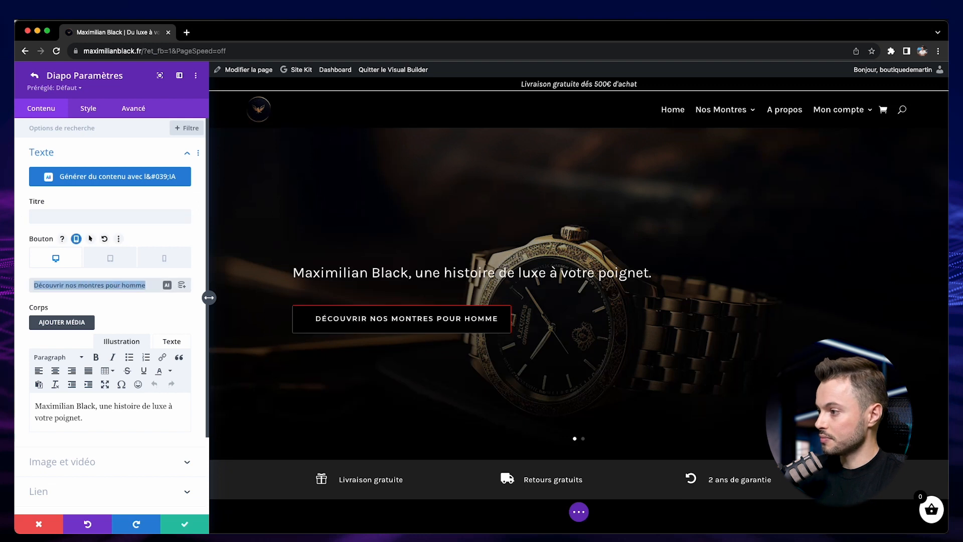
pyautogui.press('BackSpace')
pyautogui.moveTo(35, 405); pyautogui.dragTo(83, 418)
pyautogui.press('BackSpace')
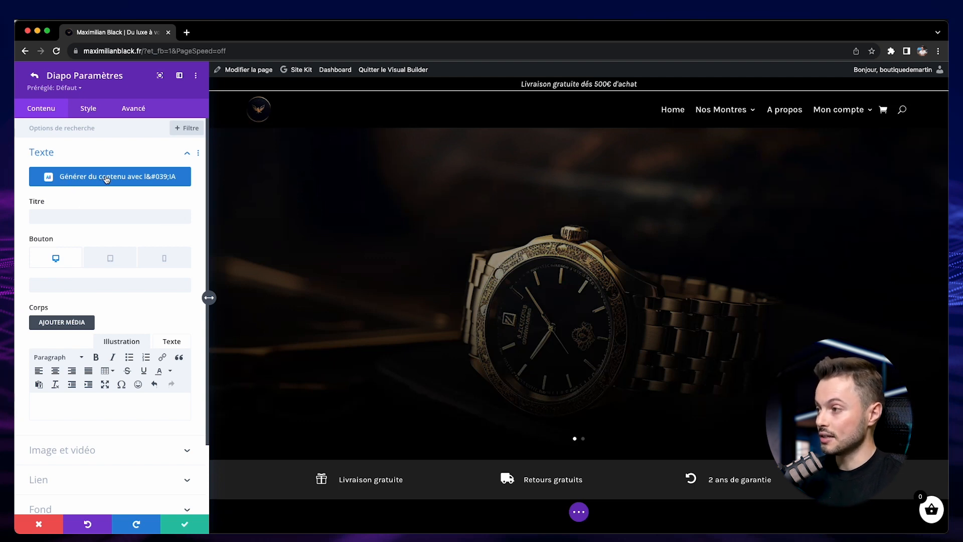
# Generate the slide's title, button and body content with AI and read through the proposal
pyautogui.click(105, 180)
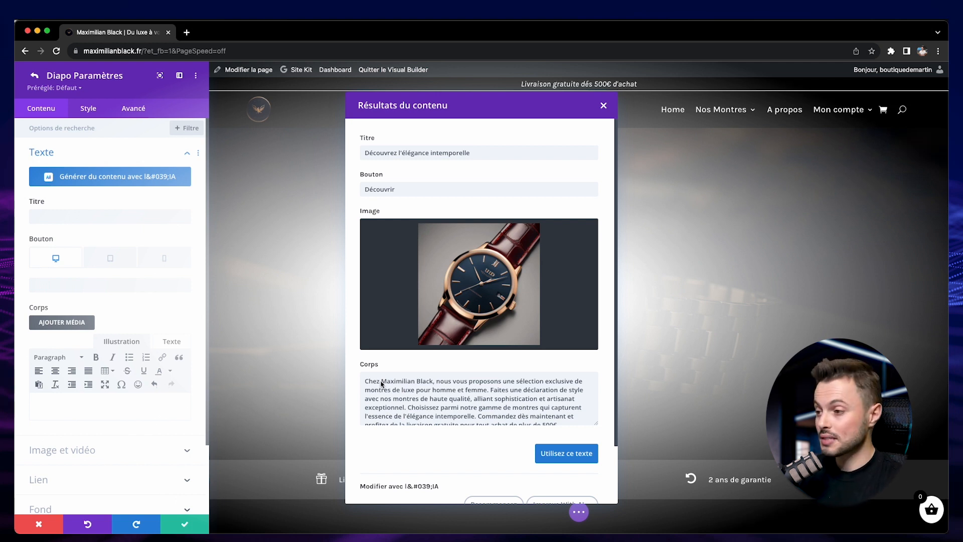
pyautogui.moveTo(379, 381); pyautogui.dragTo(436, 383)
pyautogui.moveTo(476, 416); pyautogui.dragTo(559, 424)
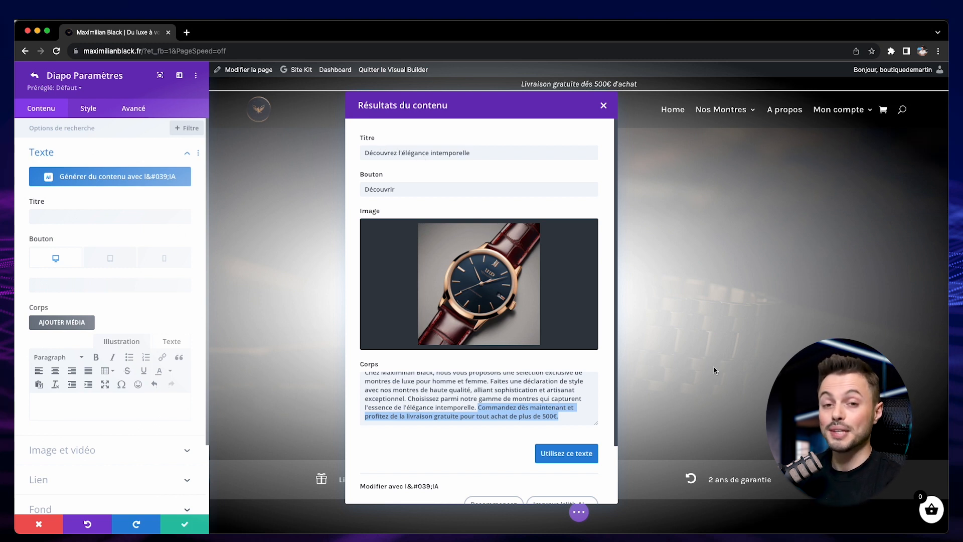
pyautogui.scroll(-1, 462, 399)
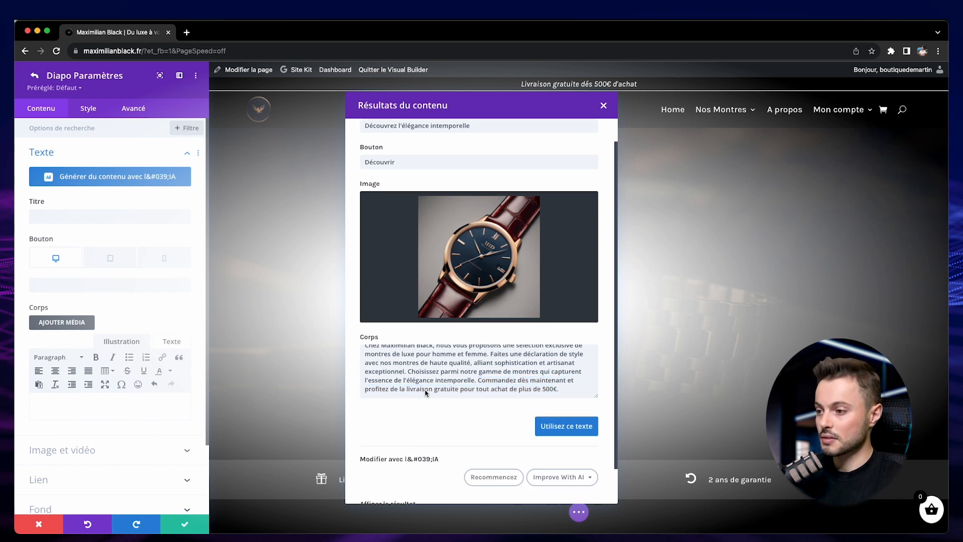
pyautogui.scroll(-1, 444, 409)
pyautogui.scroll(-1, 501, 421)
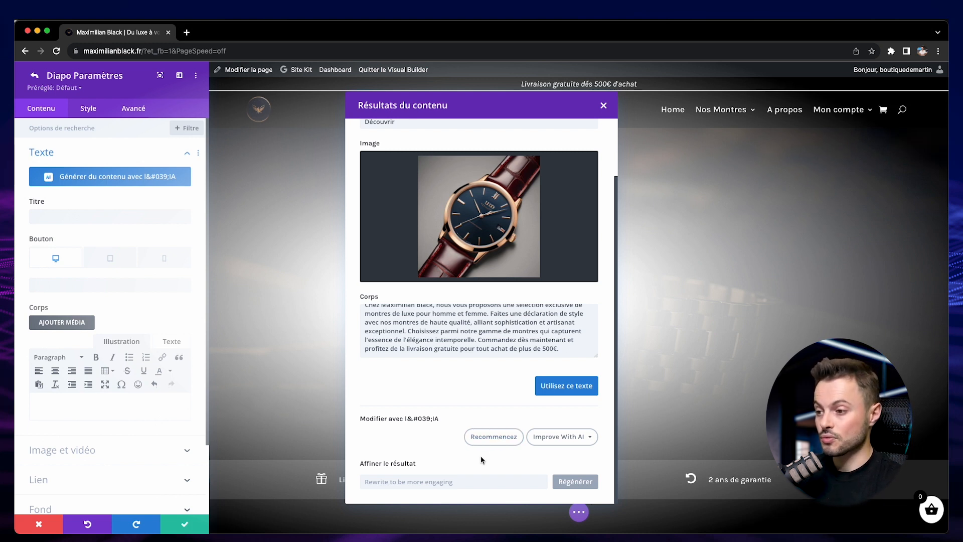
# Try an AI improvement of the generated slide content, compare the two versions and discard them
pyautogui.click(591, 438)
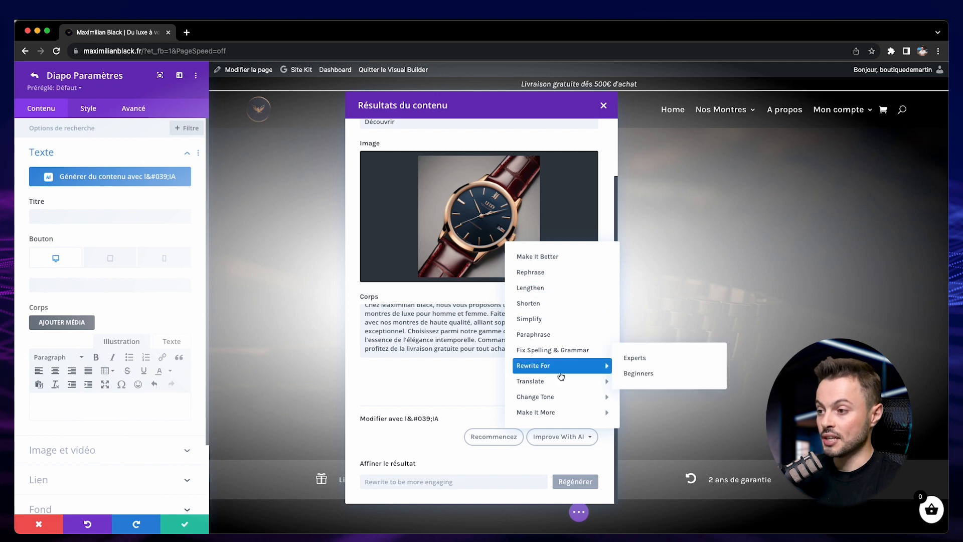
pyautogui.moveTo(576, 385)
pyautogui.moveTo(579, 403)
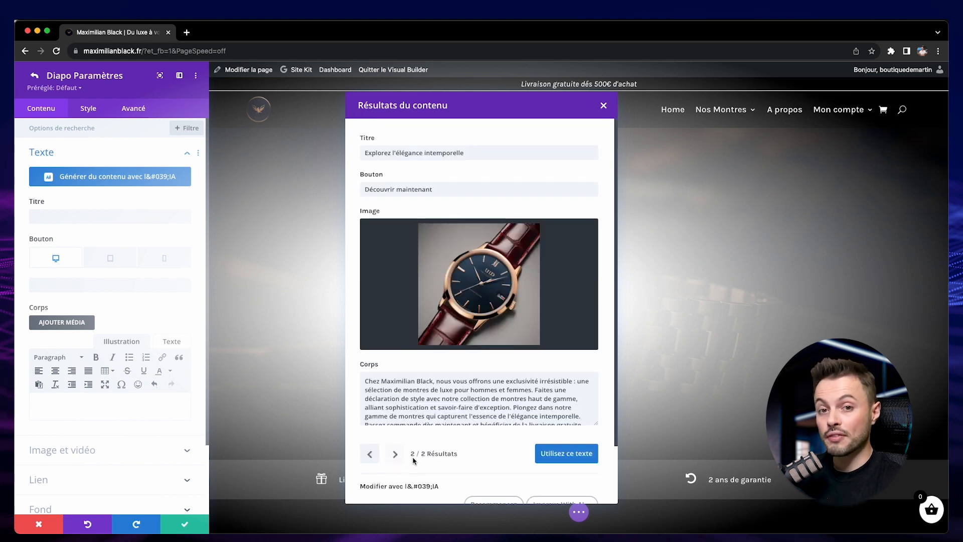
pyautogui.click(371, 457)
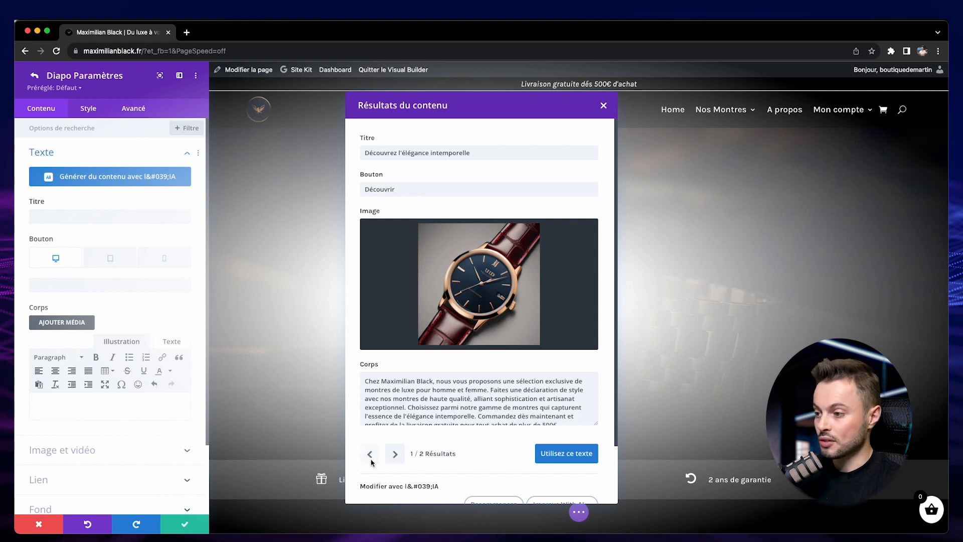
pyautogui.click(391, 459)
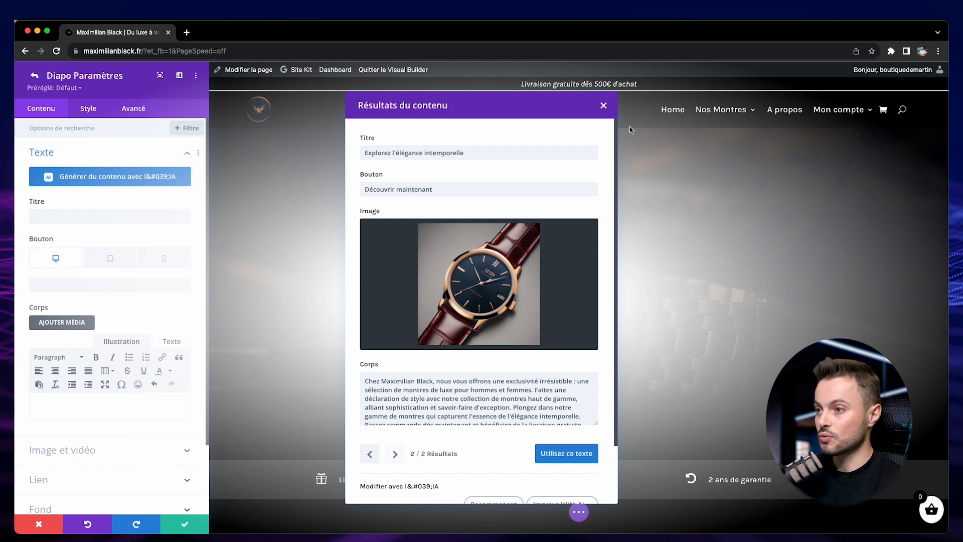
pyautogui.click(604, 105)
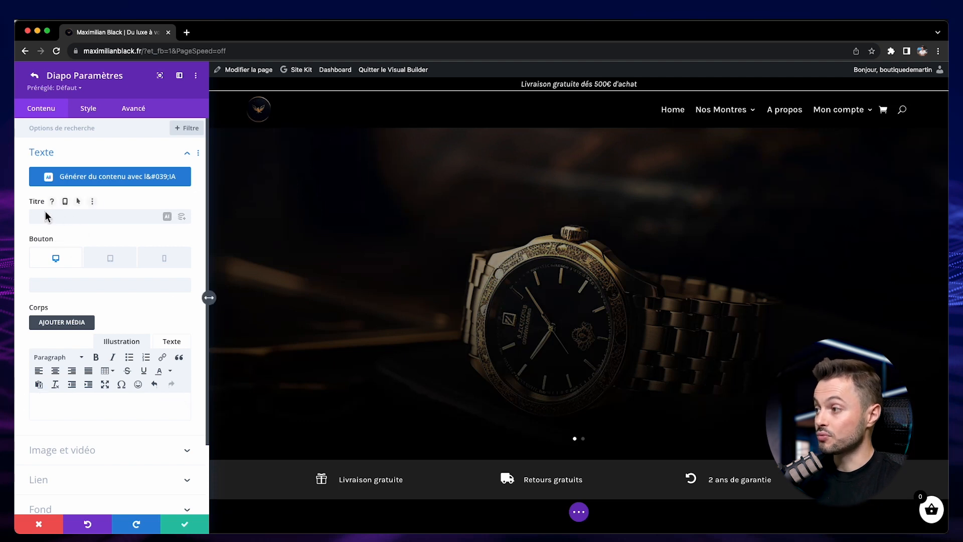
# Have the AI write the slide's title automatically
pyautogui.click(70, 216)
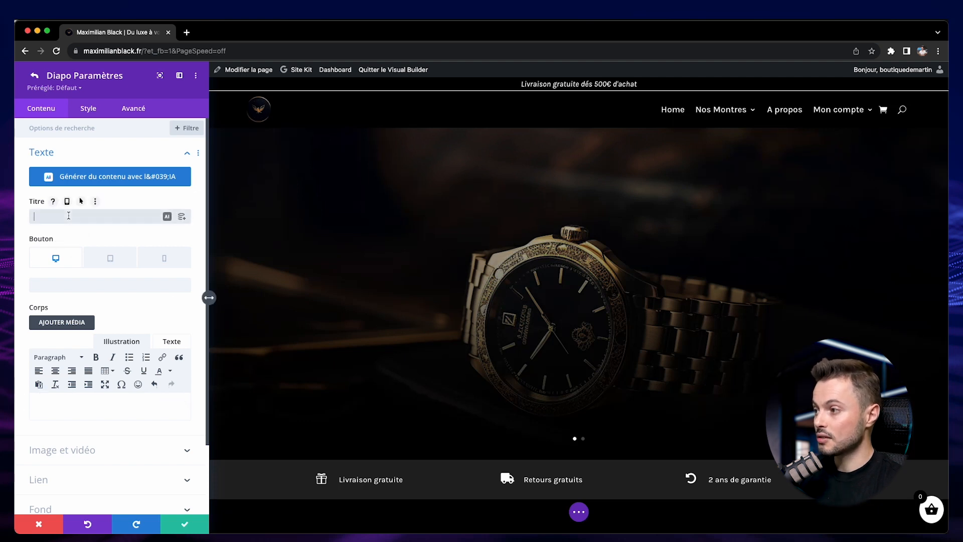
pyautogui.click(167, 217)
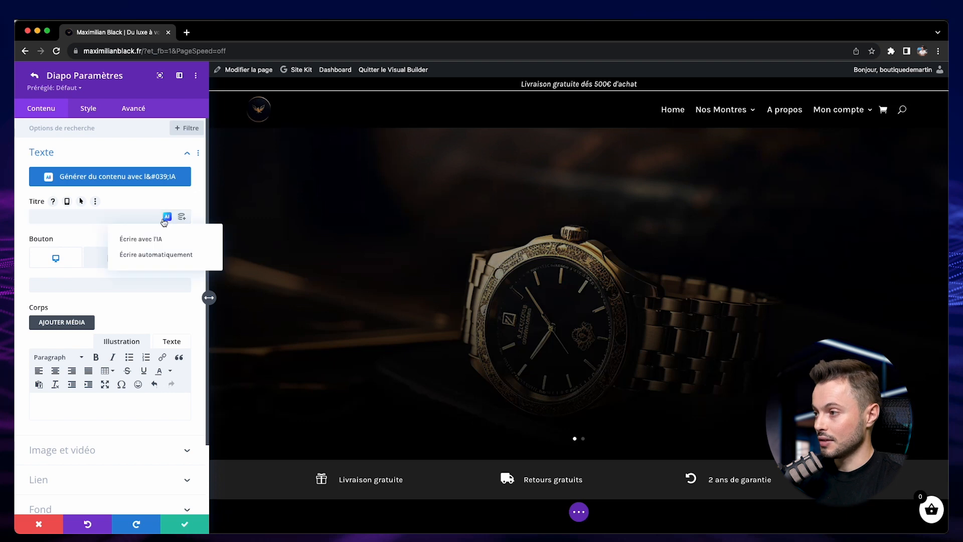
pyautogui.click(173, 254)
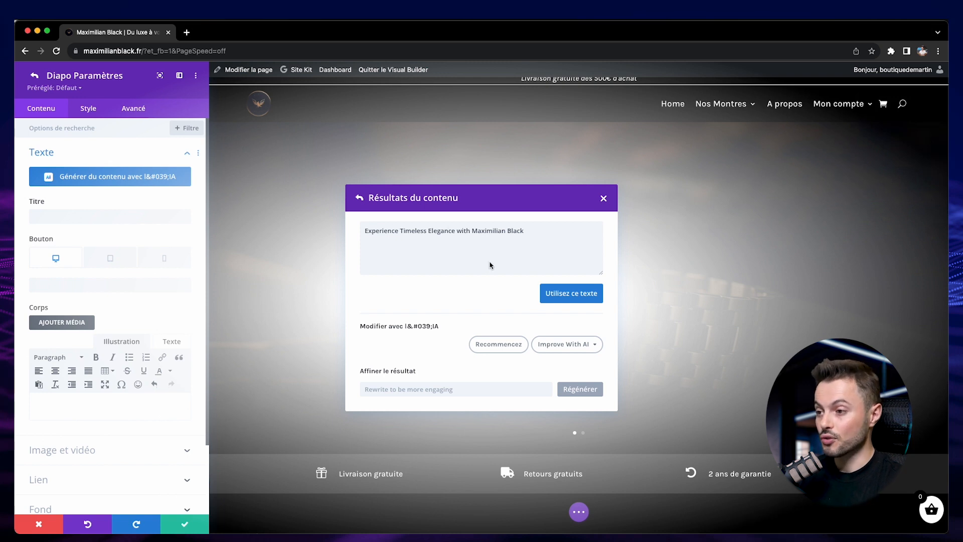
# Translate the AI-written title into French (France) and use the translation as the slide's title
pyautogui.click(592, 346)
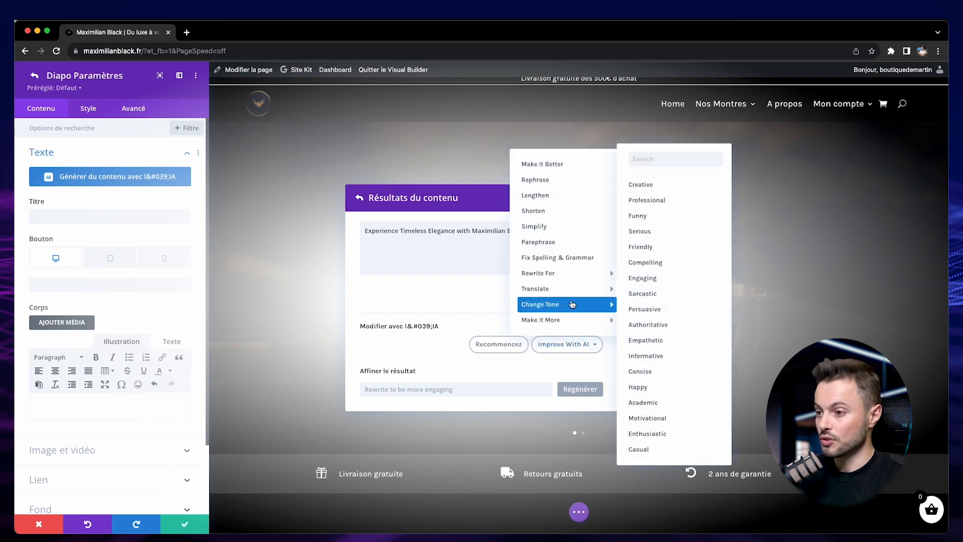
pyautogui.moveTo(592, 289)
pyautogui.scroll(-5, 662, 377)
pyautogui.click(662, 414)
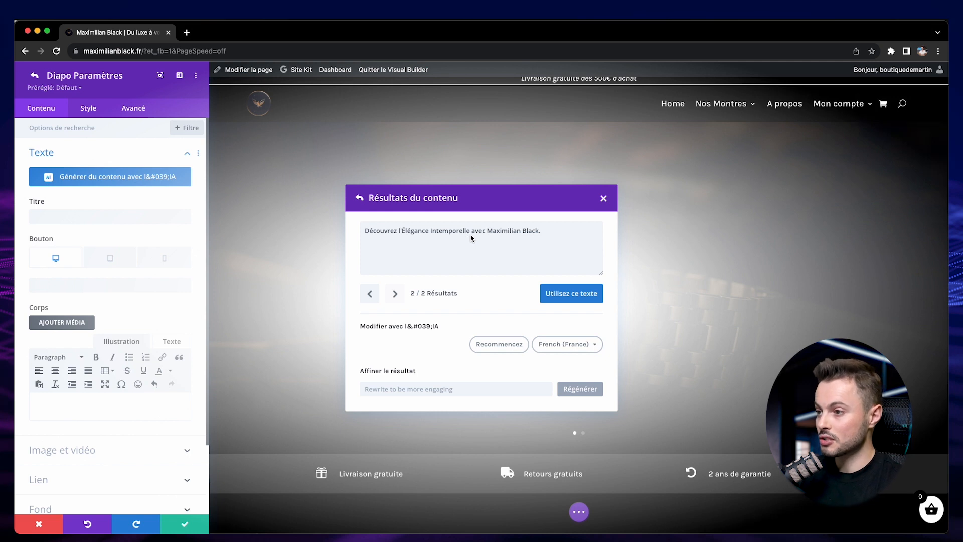
pyautogui.click(562, 295)
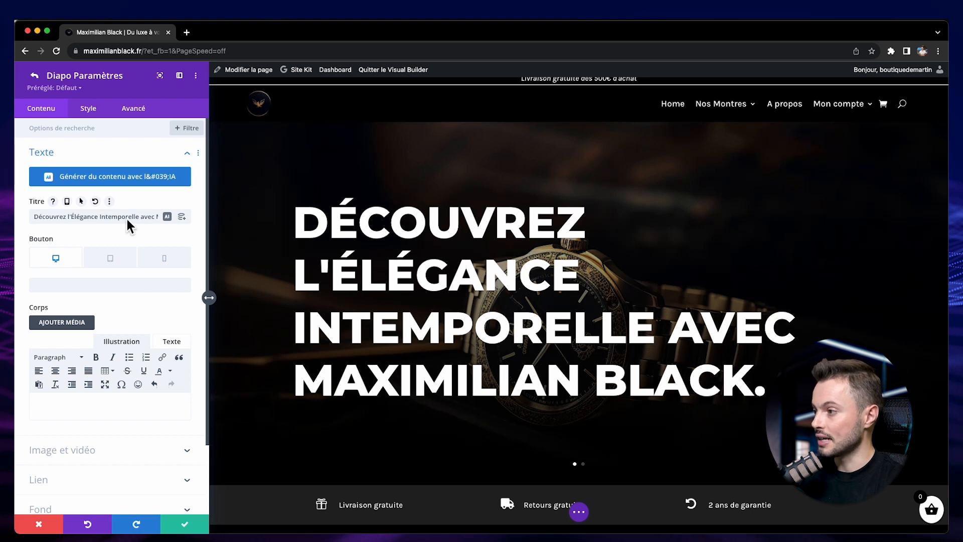
# Shorten the slide's title to "Découvrez l'Élégance Intemporelle"
pyautogui.click(140, 215)
pyautogui.hotkey('shift', 'End')
pyautogui.press('BackSpace')
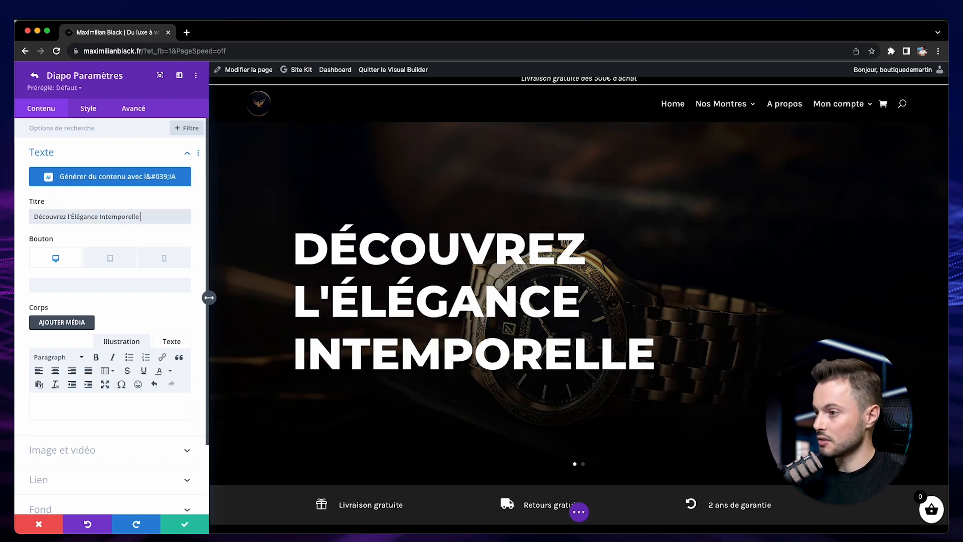
pyautogui.press('BackSpace')
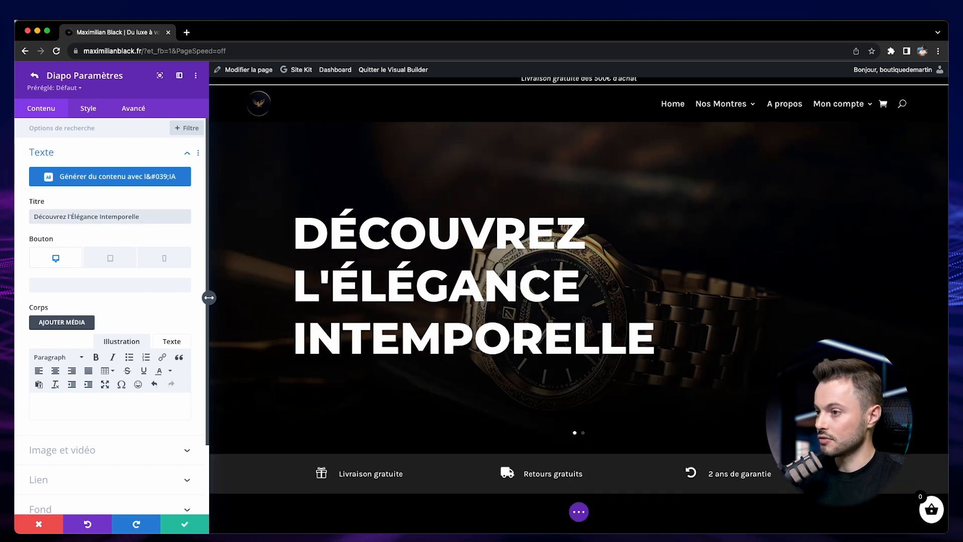
pyautogui.click(143, 234)
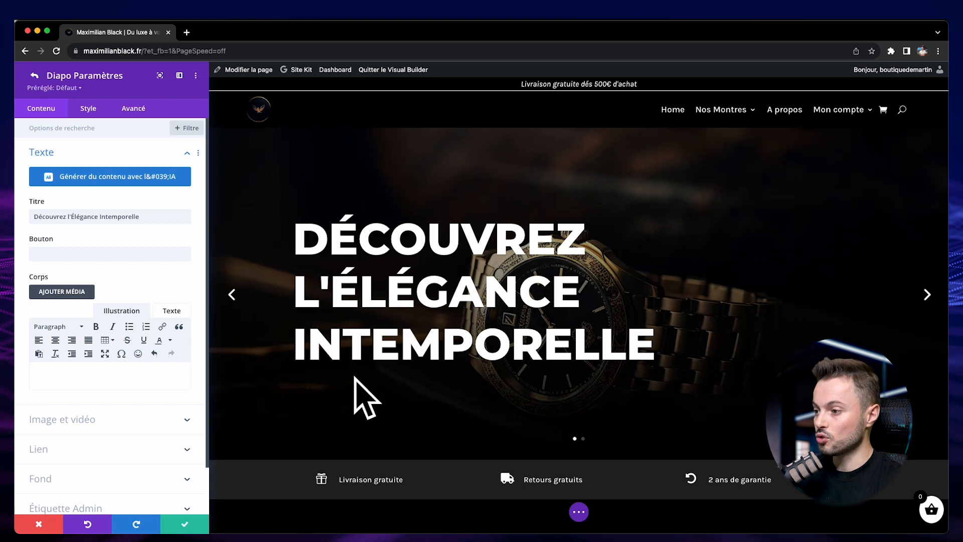
# Start an AI text for the slide's body with content type Paragraphe and the prompt "écris un texte d'introduction pour ma marque"
pyautogui.click(154, 374)
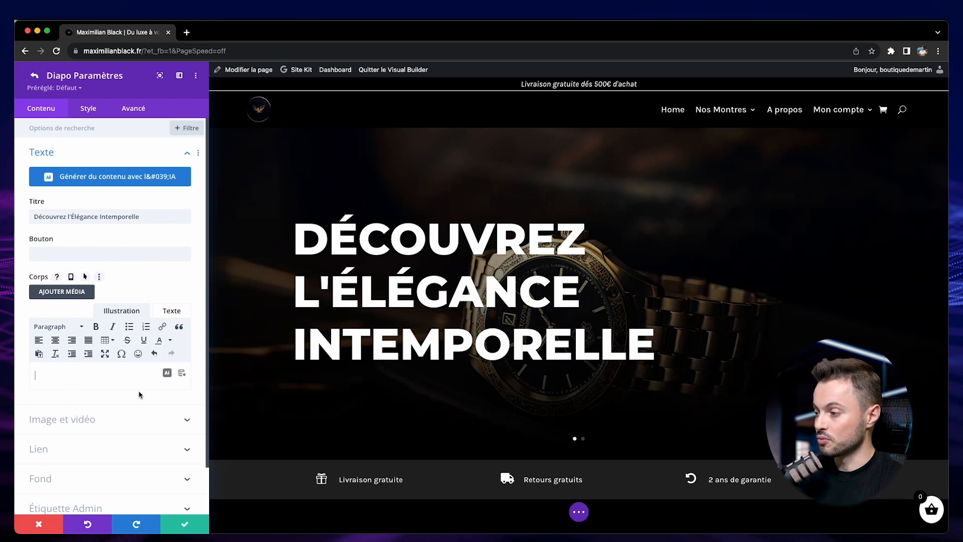
pyautogui.click(166, 376)
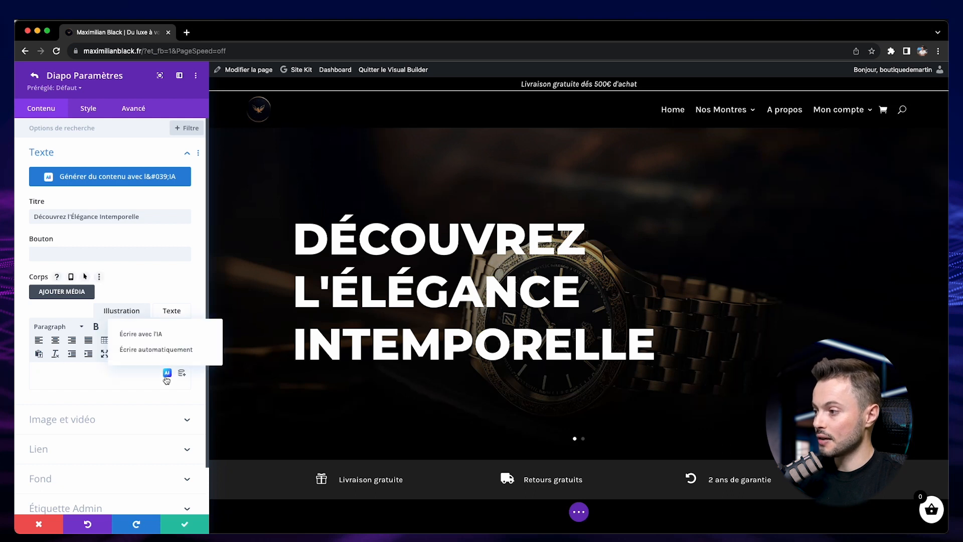
pyautogui.click(159, 335)
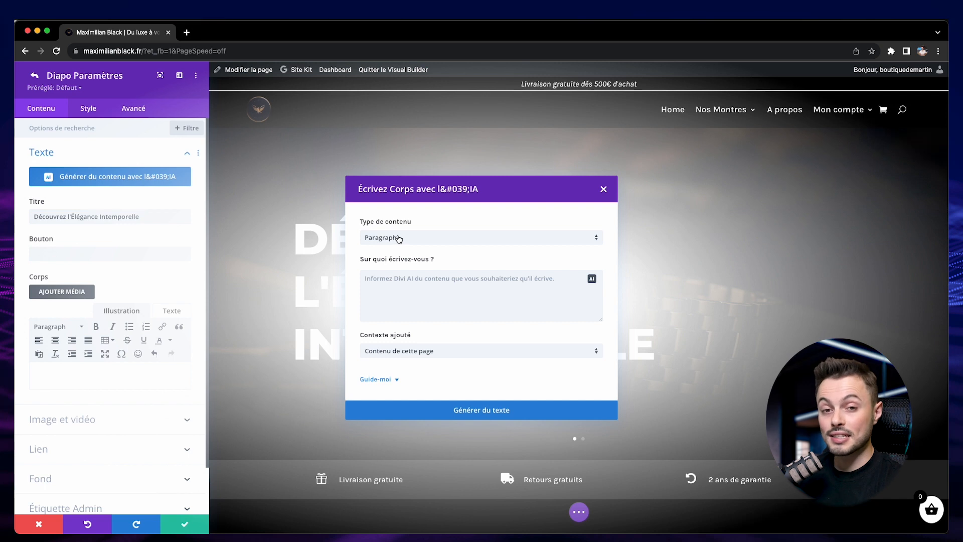
pyautogui.click(429, 242)
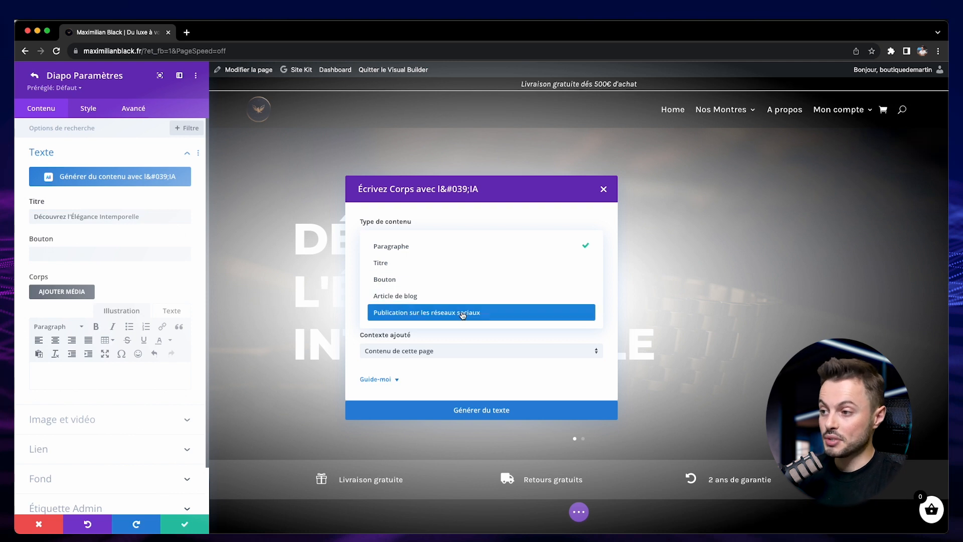
pyautogui.click(441, 249)
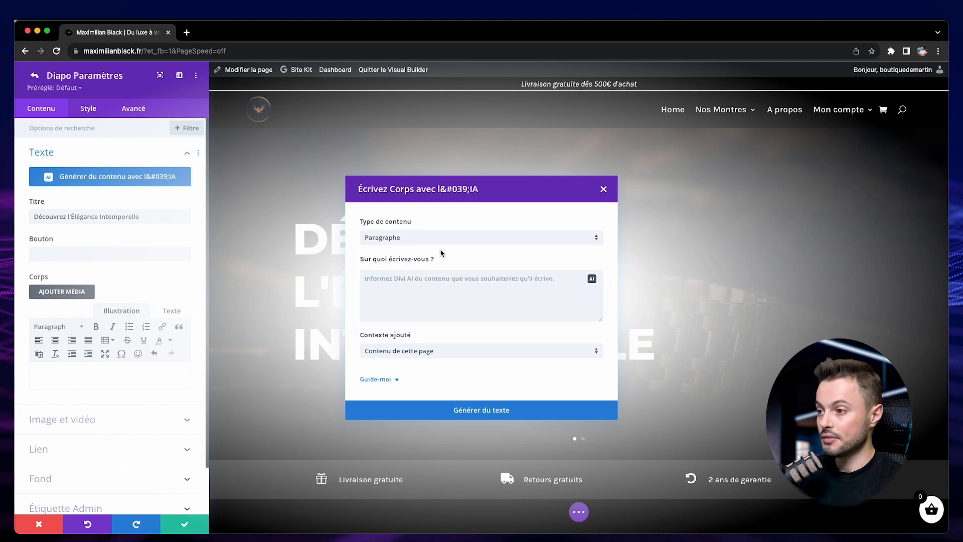
pyautogui.click(454, 293)
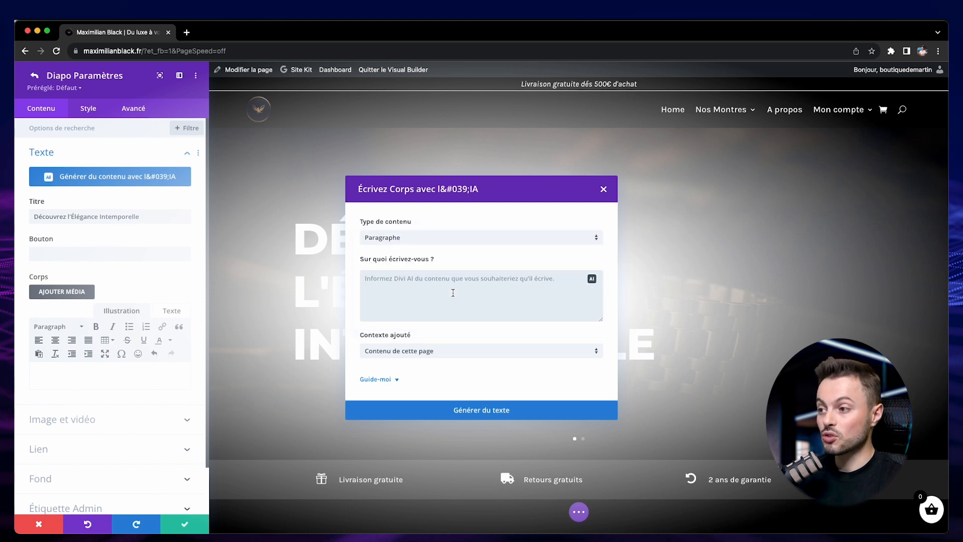
pyautogui.write("écris un texte d'introduction pour ma marque")
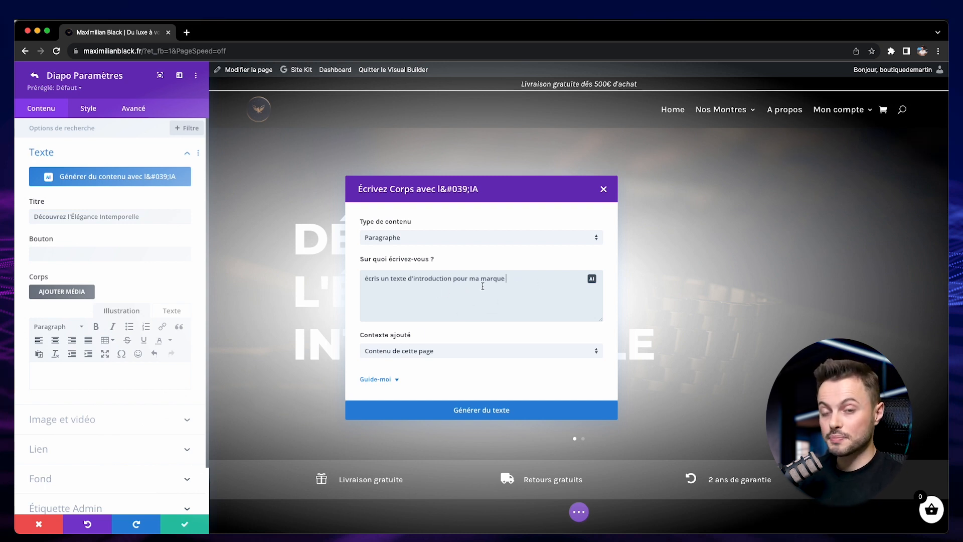
# Choose Contenu de cette page as the context and Créatif as the guided voice tone, and look through the language options
pyautogui.click(393, 361)
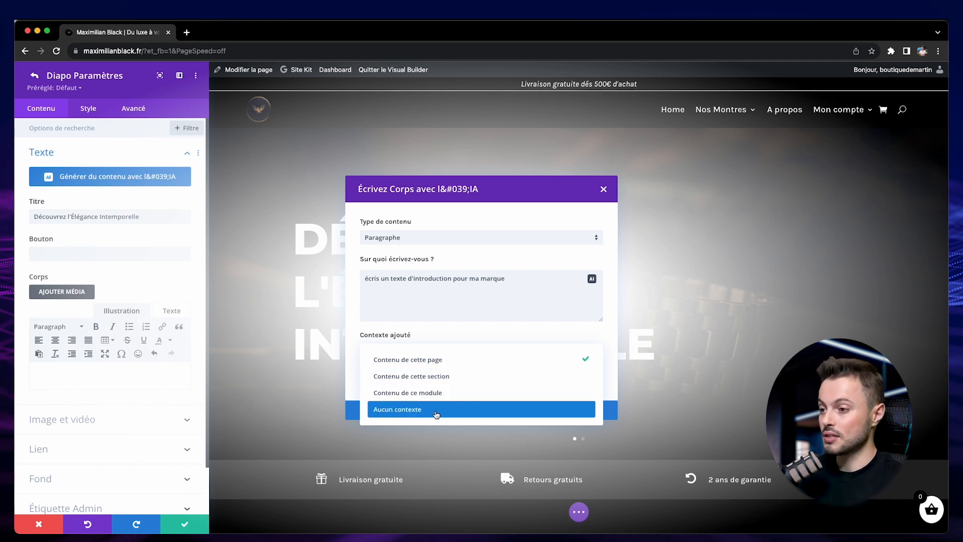
pyautogui.click(441, 366)
pyautogui.click(387, 381)
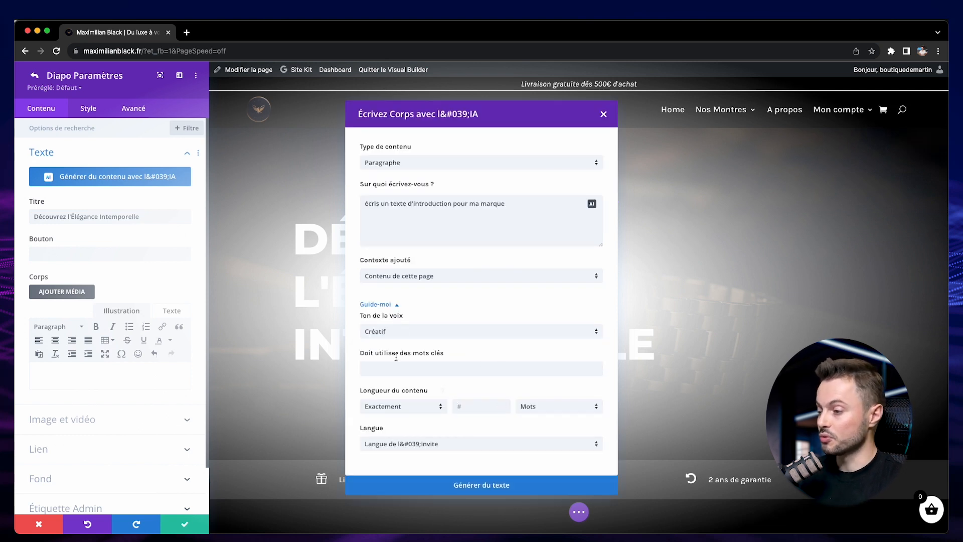
pyautogui.click(428, 331)
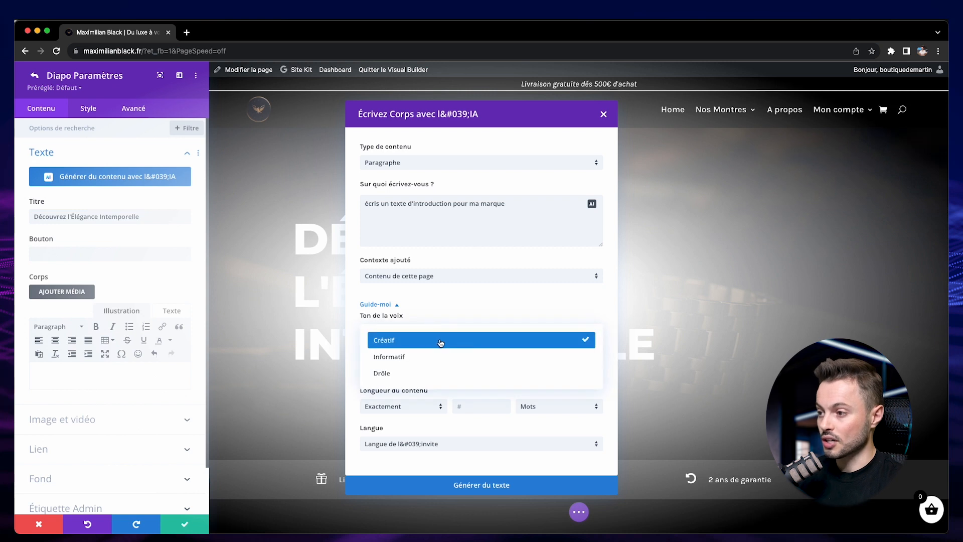
pyautogui.click(514, 345)
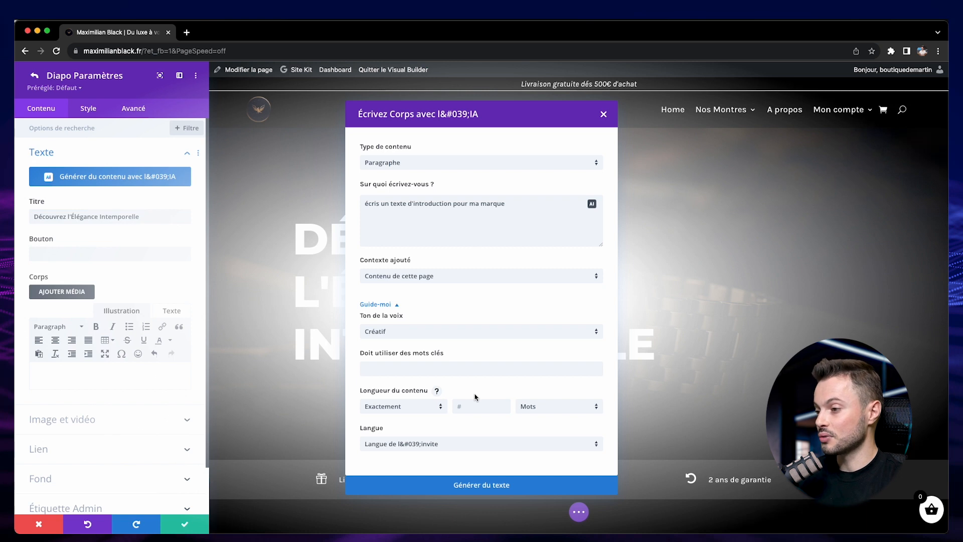
pyautogui.click(434, 444)
pyautogui.scroll(-10, 476, 303)
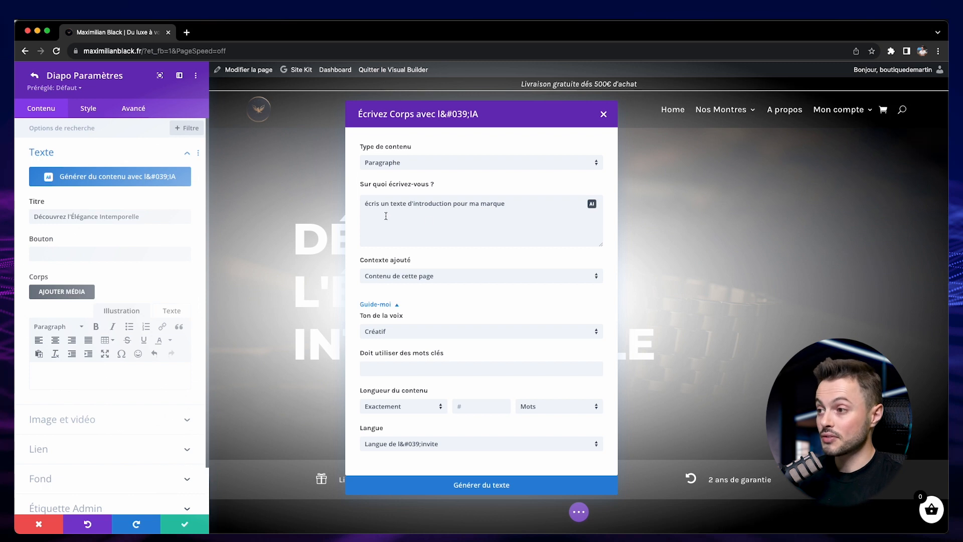
# Let the AI replace the body text prompt with its own suggestion, and generate the text in French (France)
pyautogui.tripleClick(383, 210)
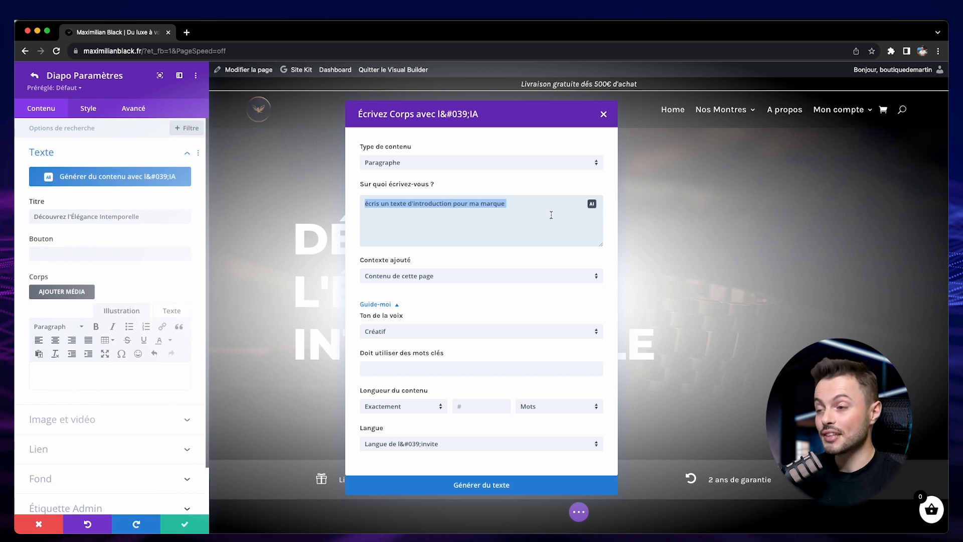
pyautogui.click(592, 205)
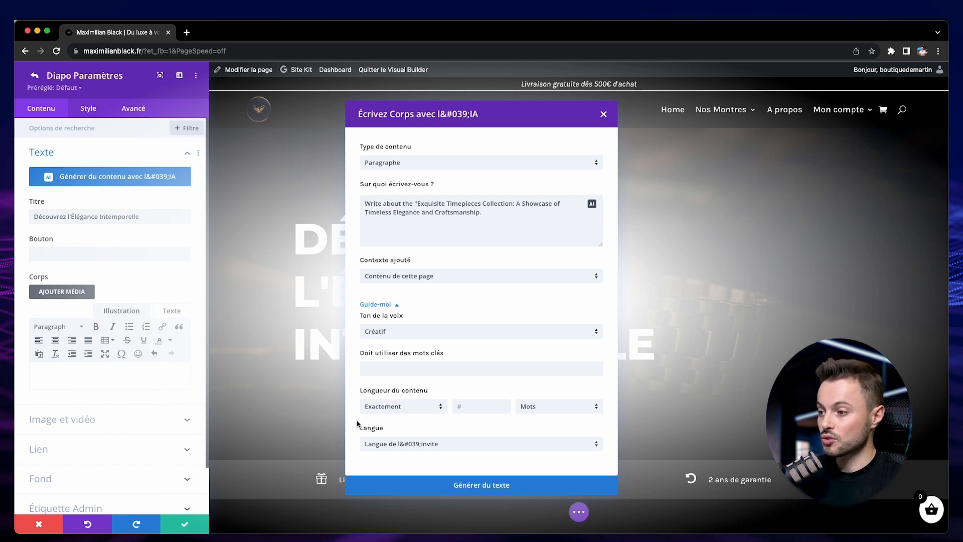
pyautogui.click(393, 444)
pyautogui.scroll(-10, 481, 387)
pyautogui.click(479, 374)
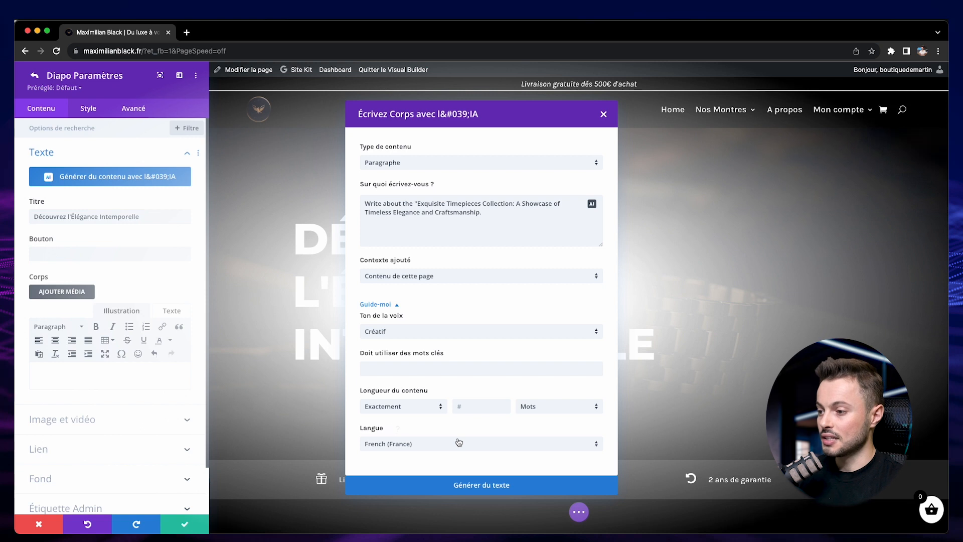
pyautogui.click(493, 485)
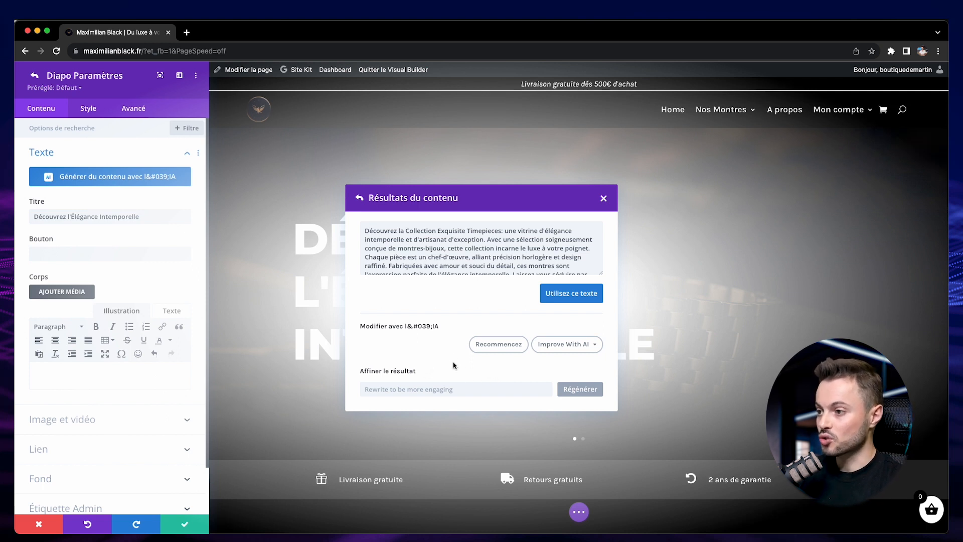
# Read through the generated paragraph, shorten it with AI, and use the shortened version as the slide's body text
pyautogui.scroll(-3, 472, 237)
pyautogui.scroll(3, 472, 238)
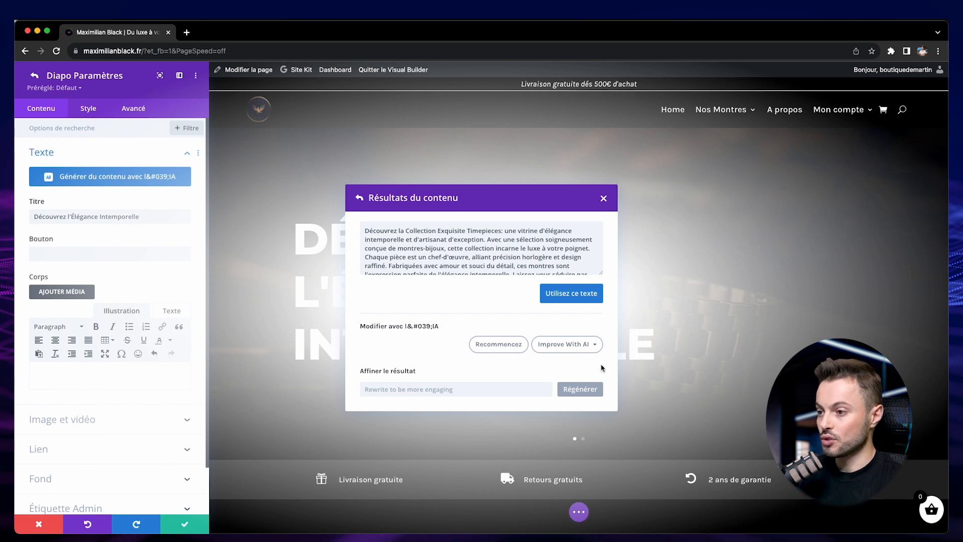
pyautogui.click(573, 351)
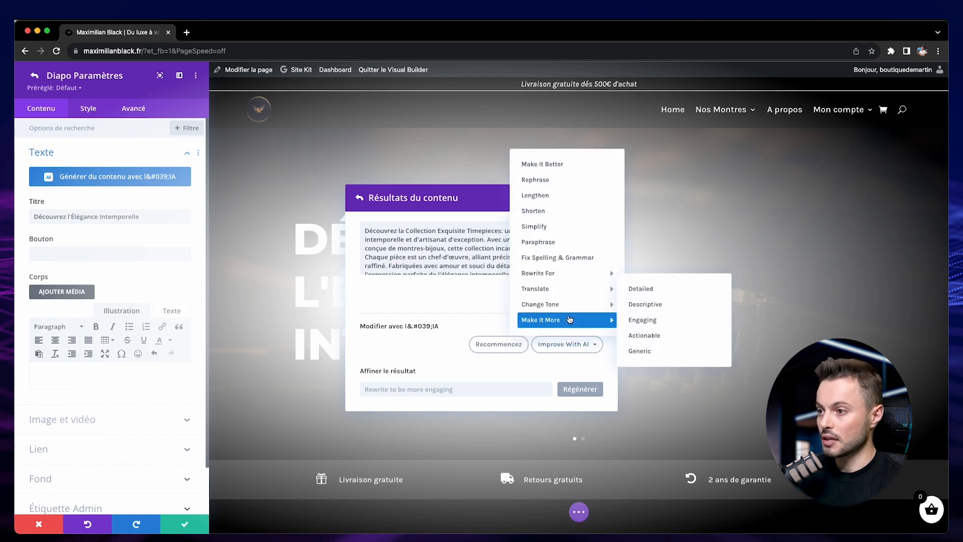
pyautogui.click(558, 217)
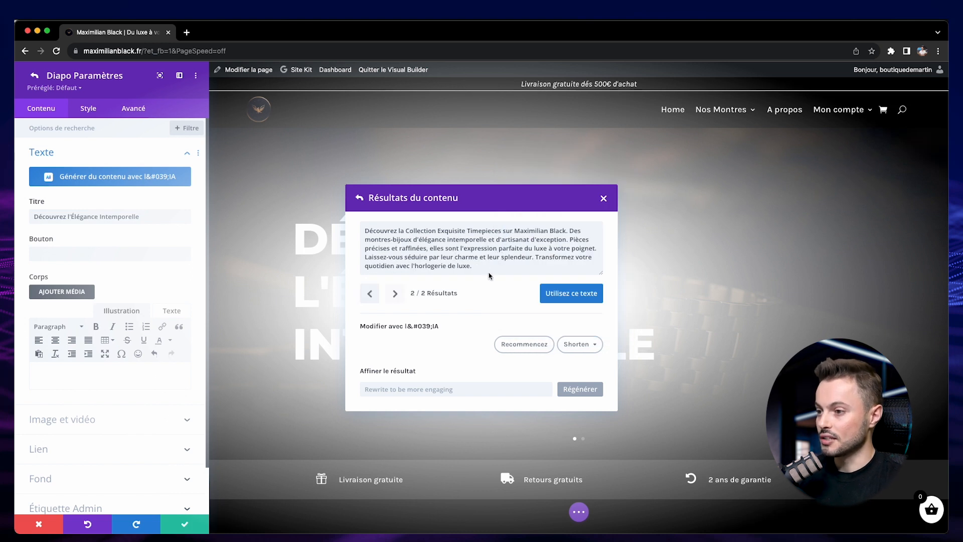
pyautogui.click(582, 297)
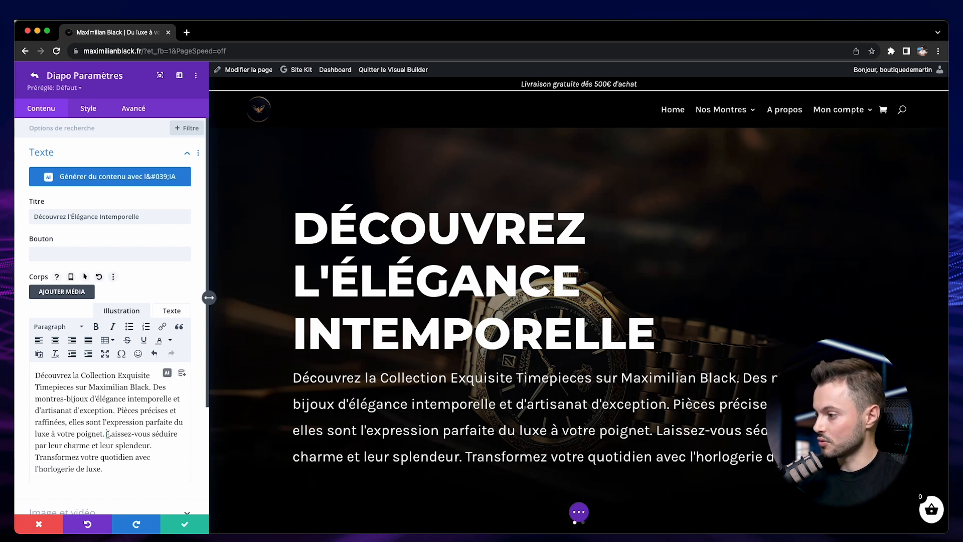
# Delete everything after "votre poignet." in the body text and replace ". Pièces précises et raffinées," with a comma
pyautogui.moveTo(107, 433); pyautogui.dragTo(123, 475)
pyautogui.press('BackSpace')
pyautogui.moveTo(115, 410); pyautogui.dragTo(68, 423)
pyautogui.press('BackSpace')
pyautogui.write(',')
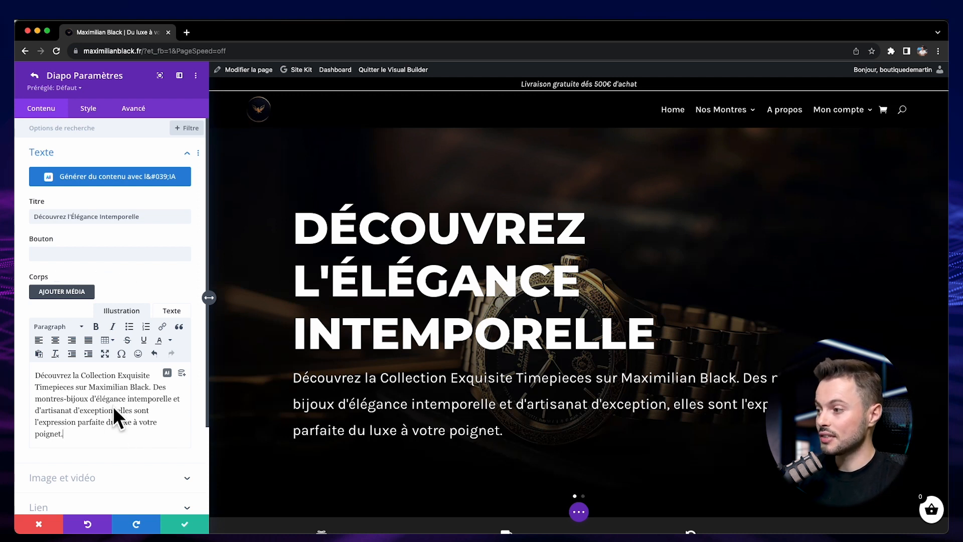
# Look through the AI quick actions for the body text, and save the slide and slider settings
pyautogui.click(167, 373)
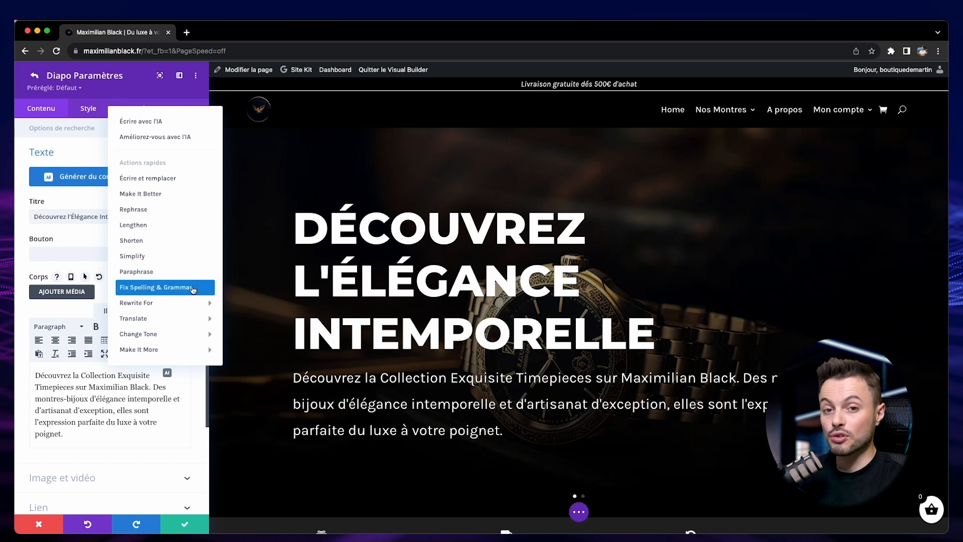
pyautogui.moveTo(130, 308)
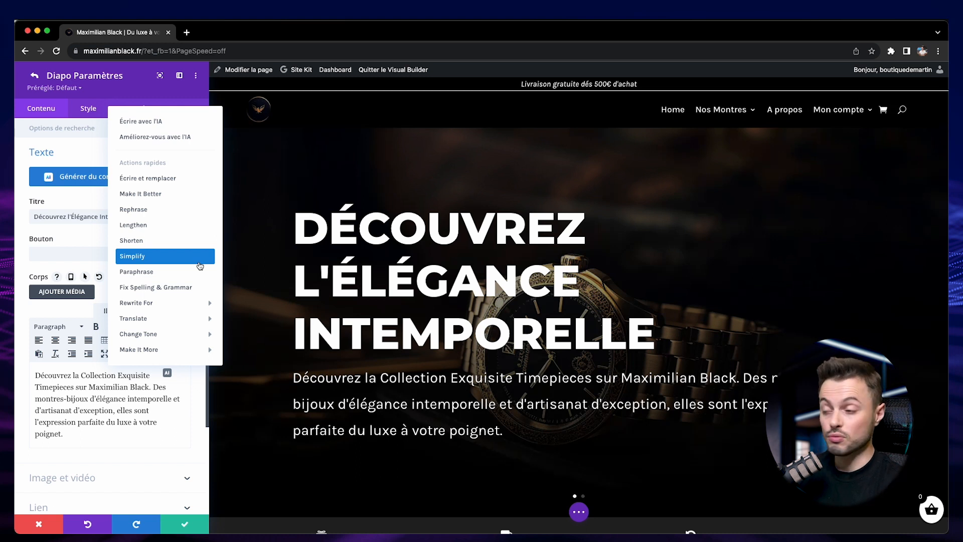
pyautogui.click(200, 265)
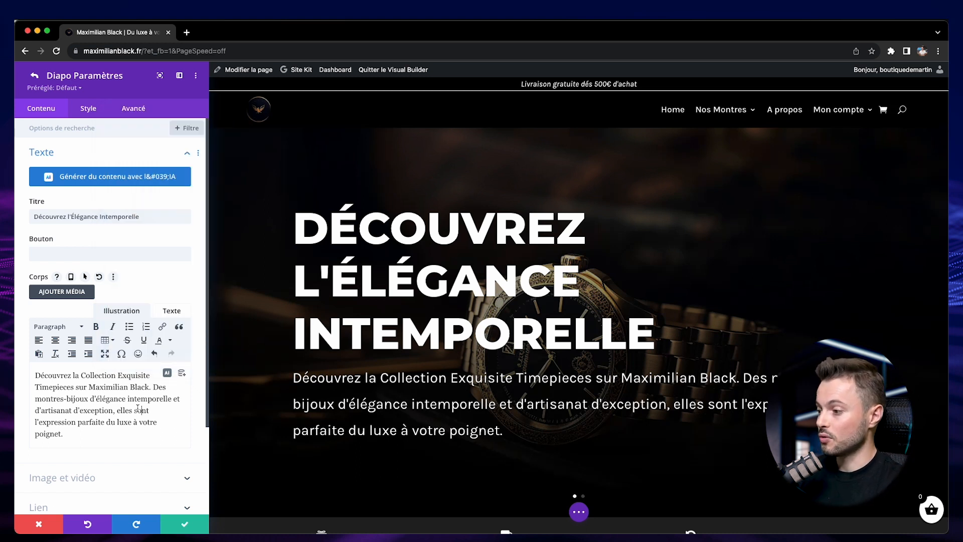
pyautogui.click(178, 524)
pyautogui.click(177, 524)
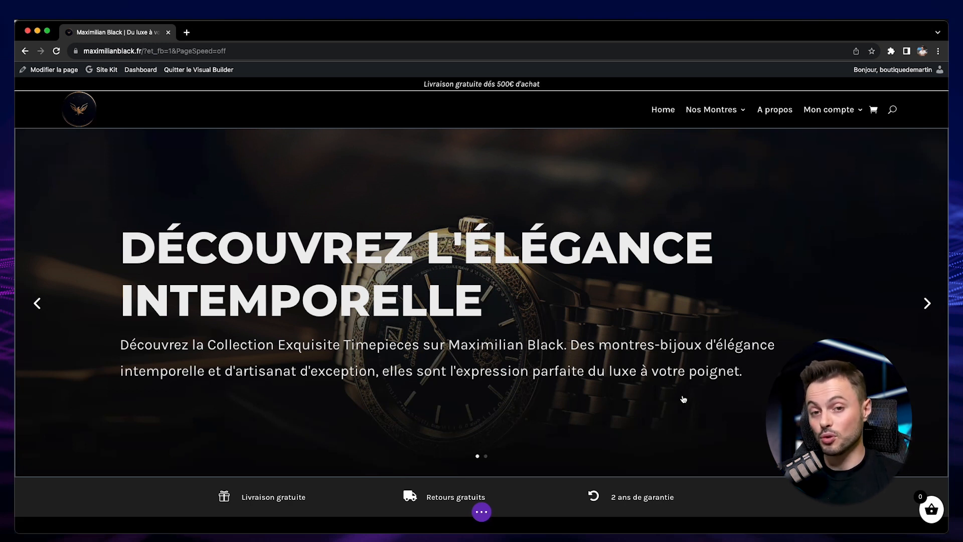
# Open the settings of the watch image beside the L'aviateur text and delete its current image
pyautogui.scroll(-5, 431, 302)
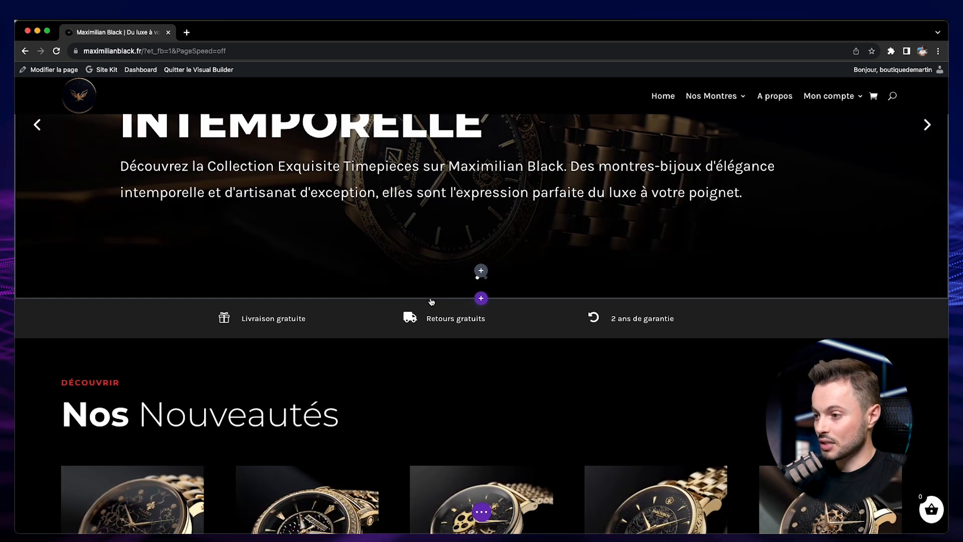
pyautogui.scroll(-15, 433, 302)
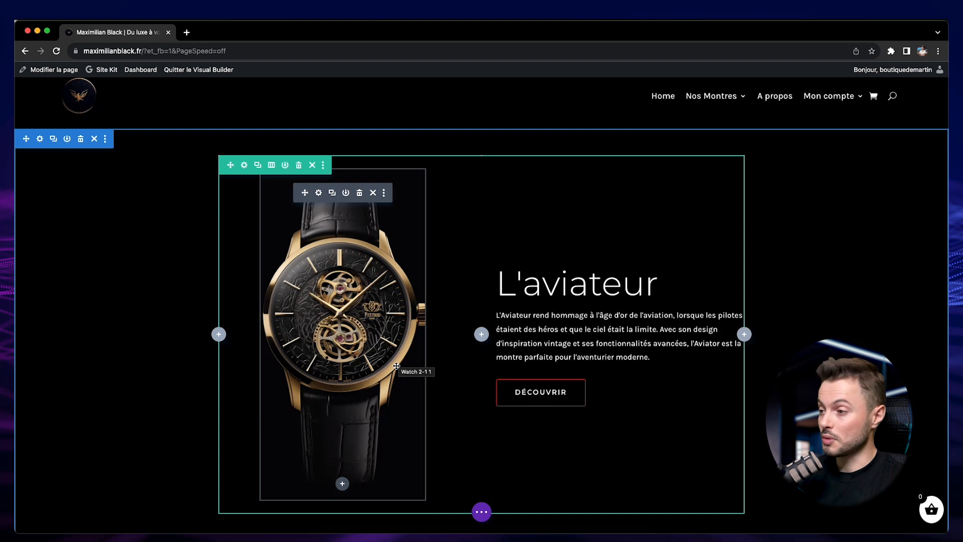
pyautogui.click(318, 194)
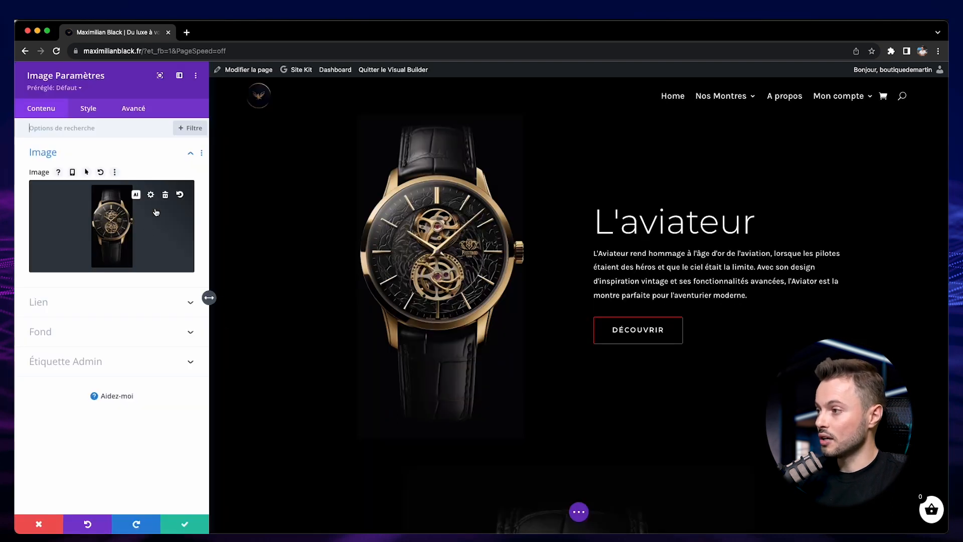
pyautogui.click(165, 194)
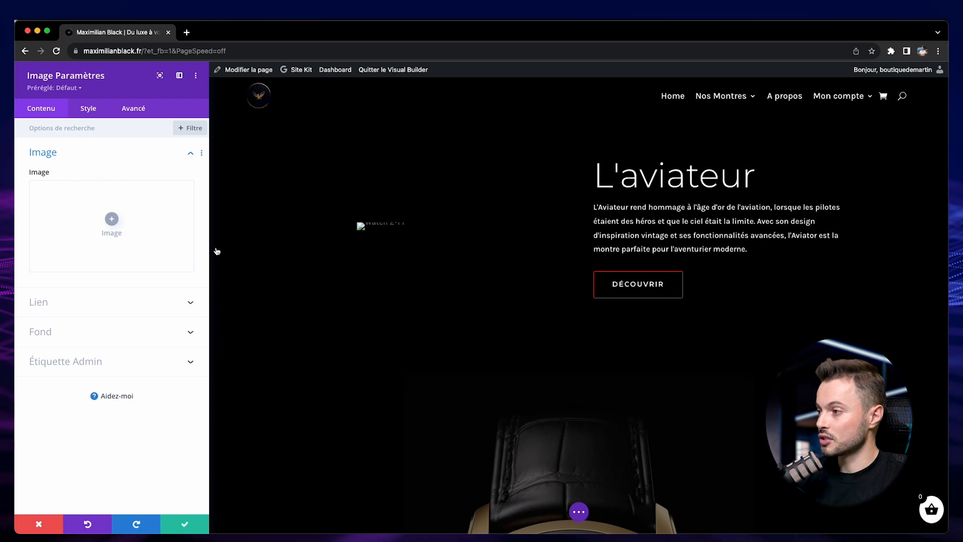
# Generate replacement watch images for the L'aviateur section with the AI's automatic generation
pyautogui.moveTo(139, 209)
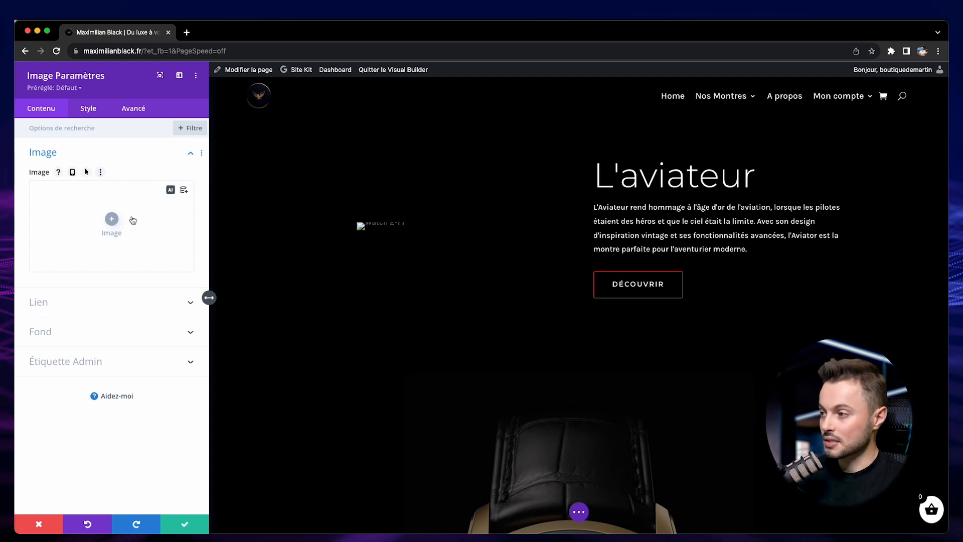
pyautogui.click(171, 189)
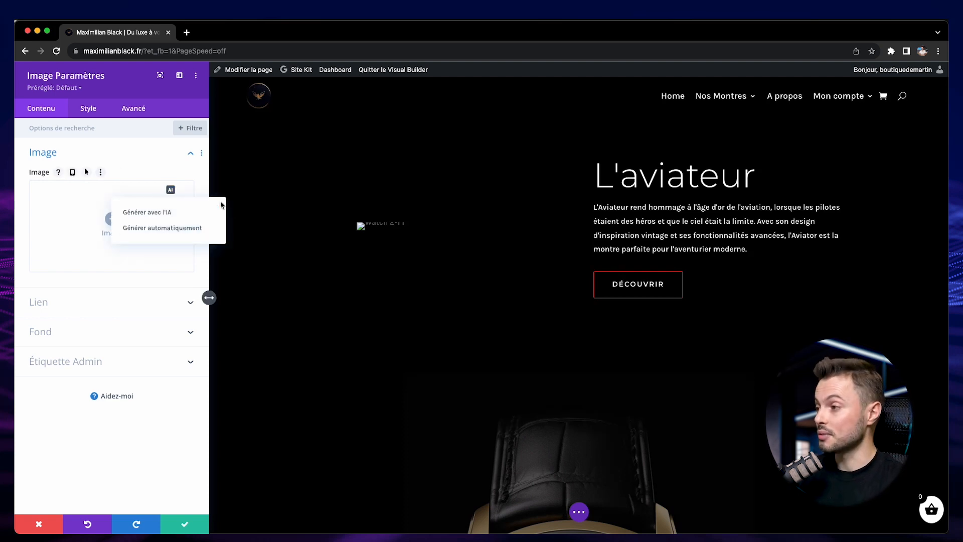
pyautogui.click(158, 228)
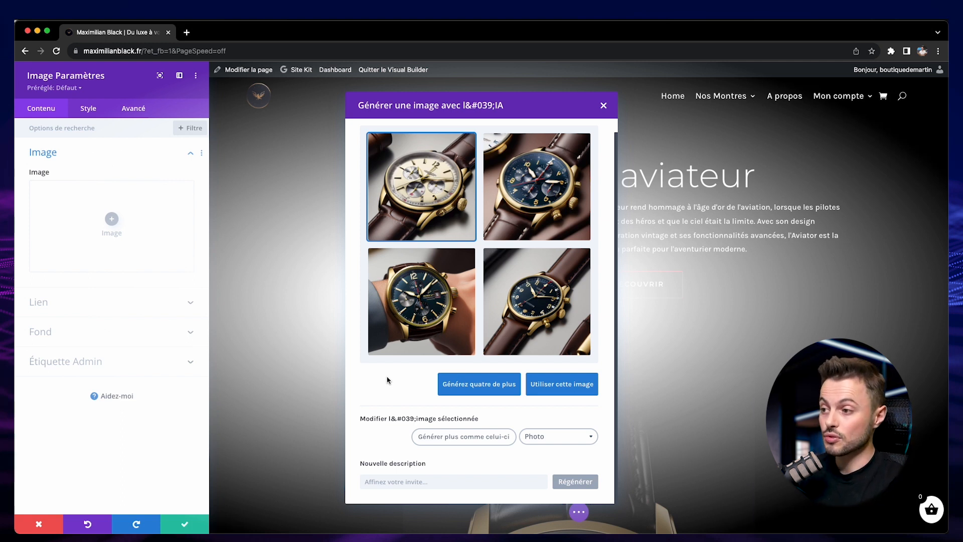
# Look through the AI image styles keeping Photo, insert the first cream-dial watch image, and remove it from the module again
pyautogui.moveTo(456, 282)
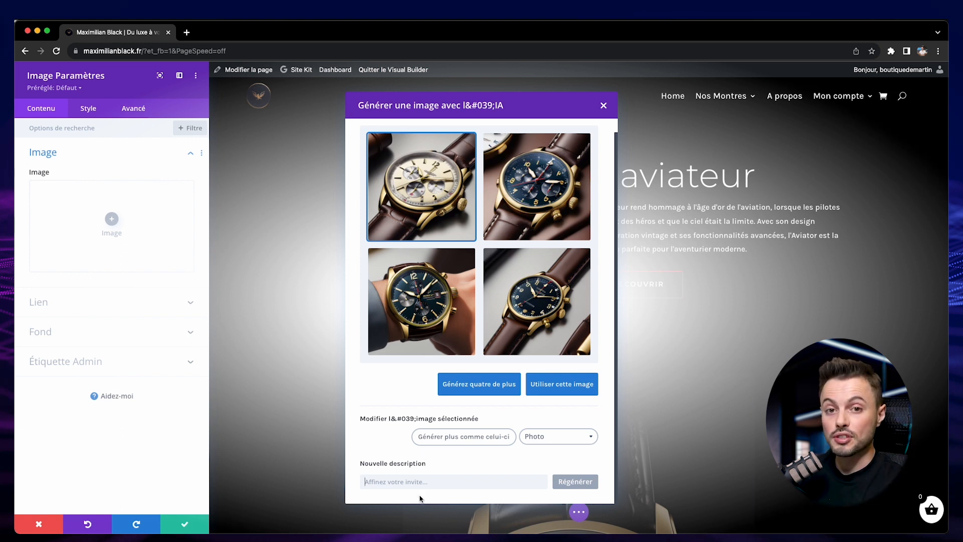
pyautogui.click(382, 481)
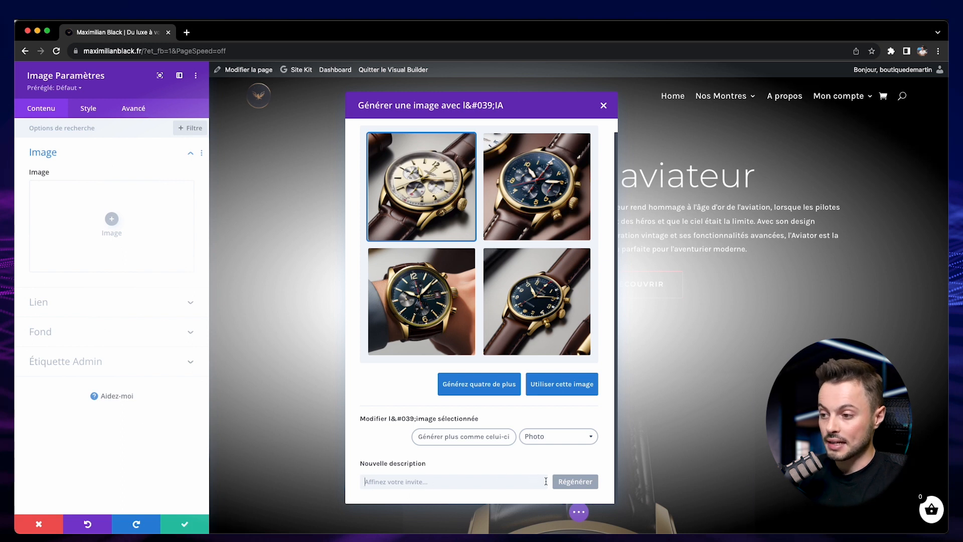
pyautogui.click(545, 439)
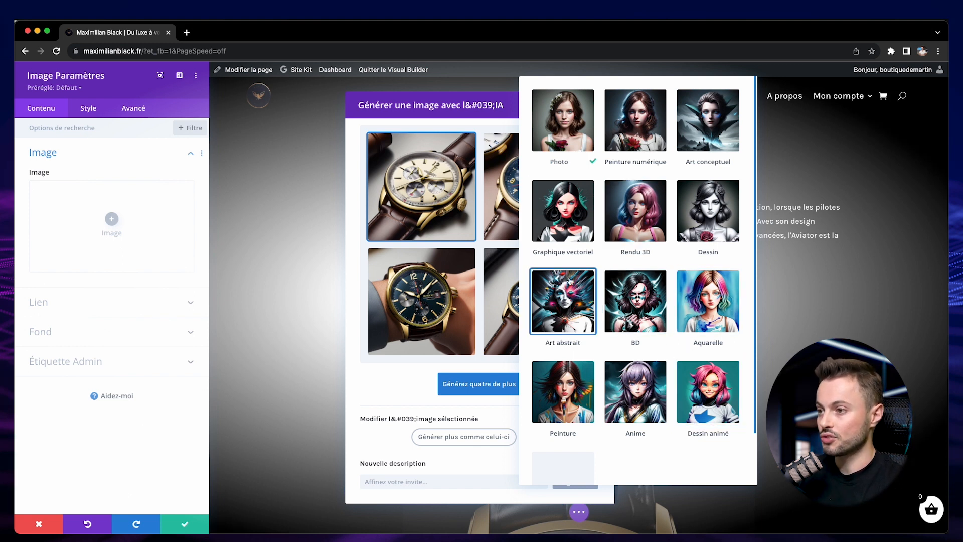
pyautogui.click(563, 120)
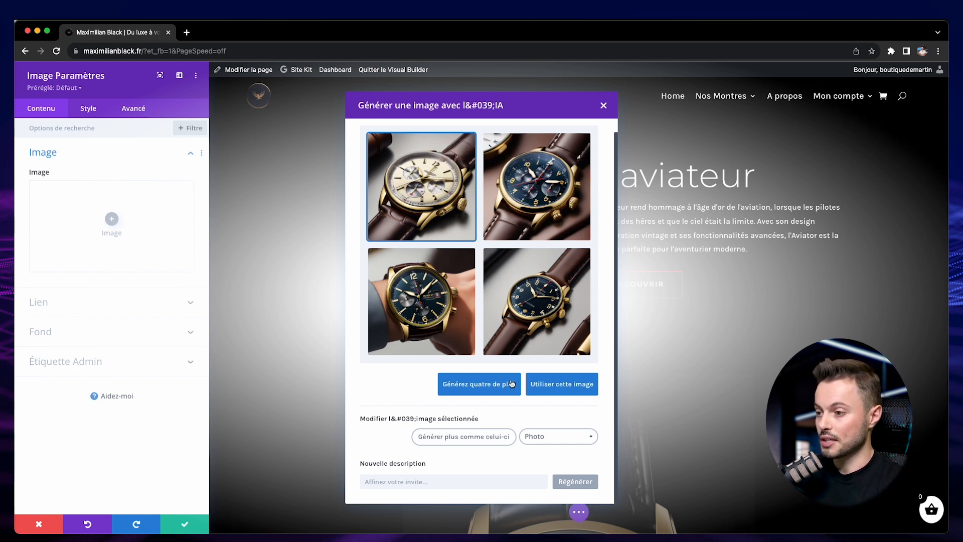
pyautogui.click(563, 393)
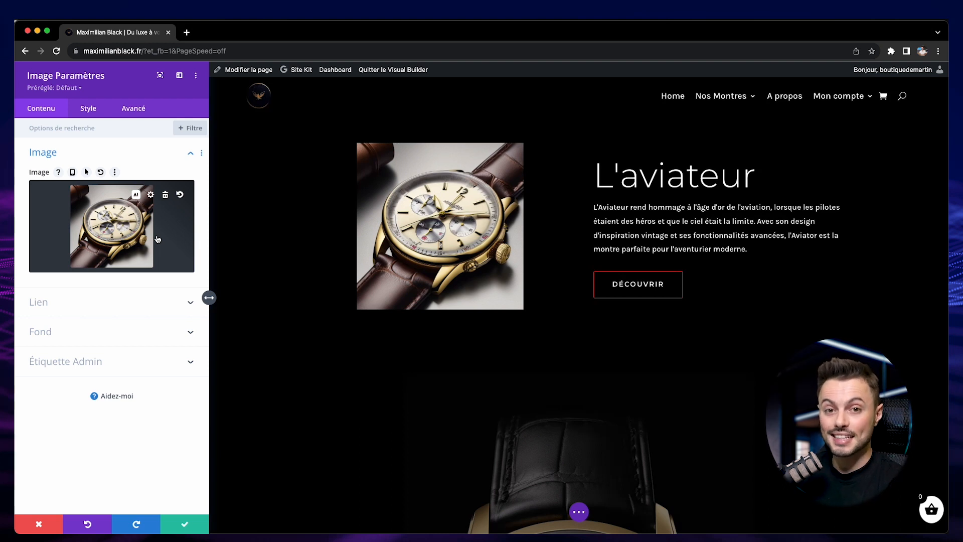
pyautogui.click(165, 199)
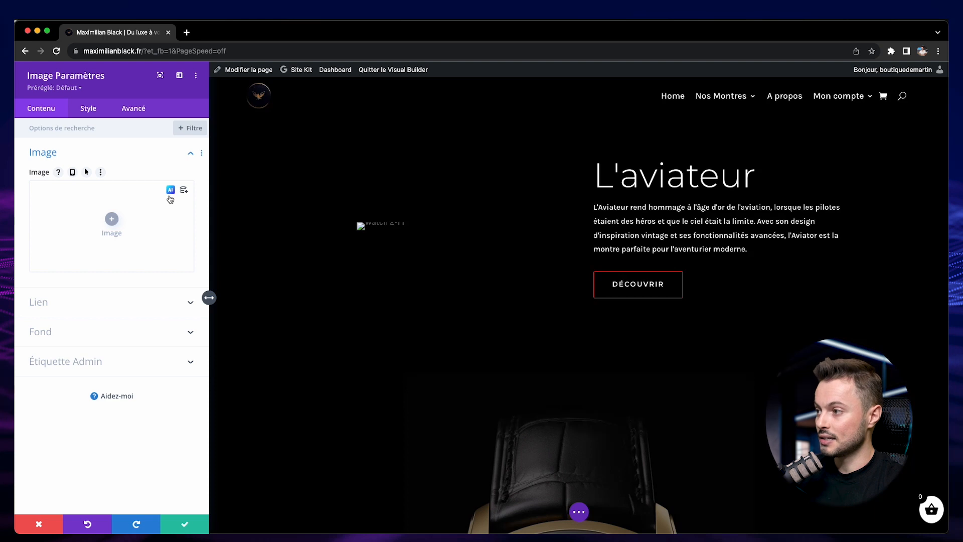
# Start a custom AI image for the empty image module and let the AI write the image description
pyautogui.click(170, 193)
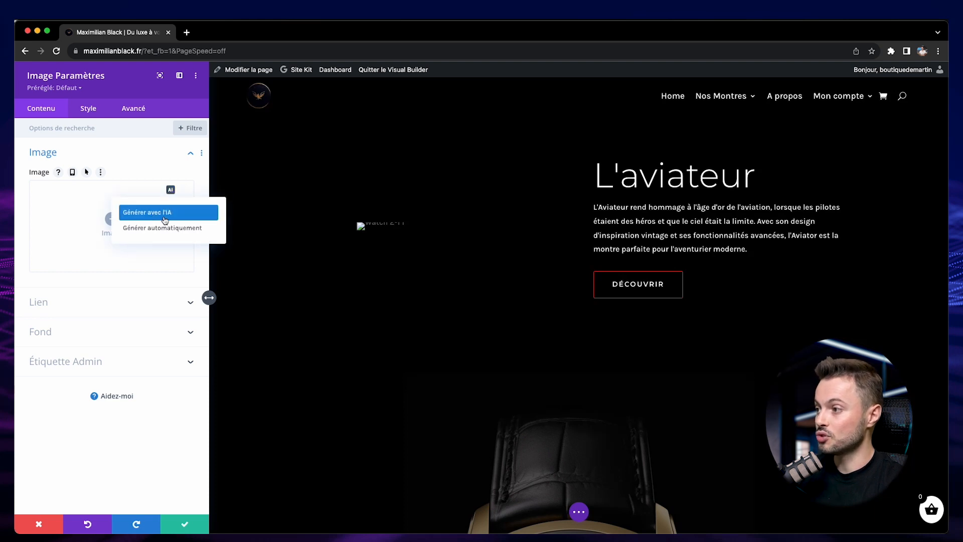
pyautogui.click(153, 212)
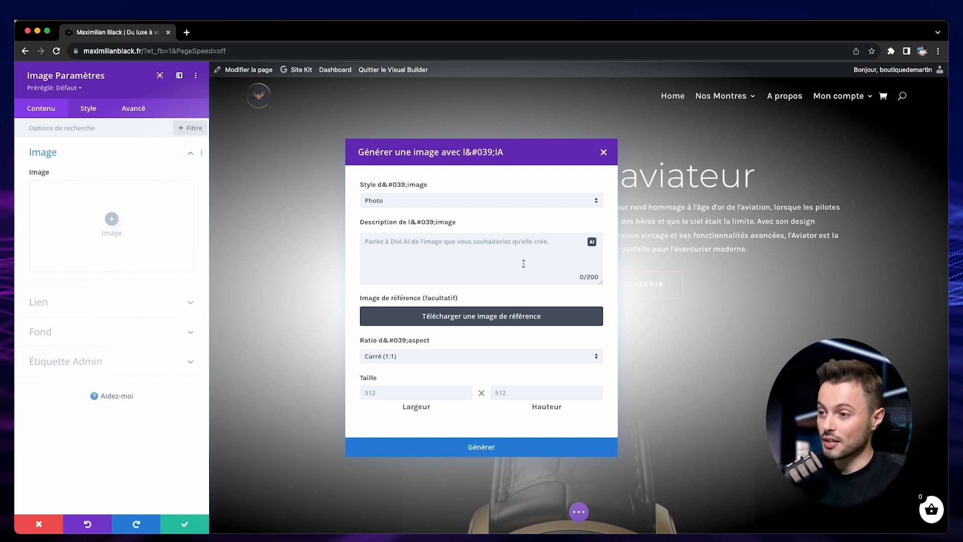
pyautogui.click(592, 242)
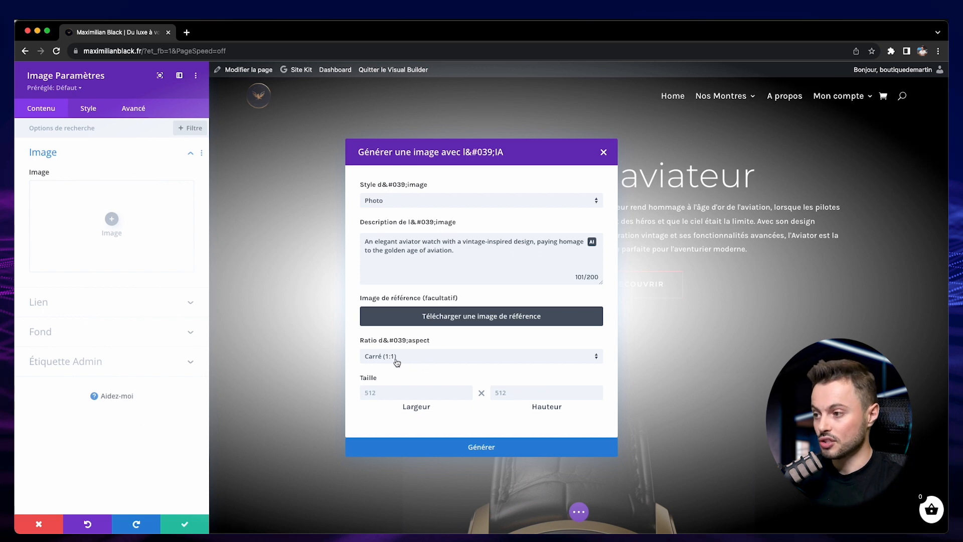
# Set the image's aspect ratio to Portraits (3:4), and generate the aviator watch images in Photo style
pyautogui.click(470, 361)
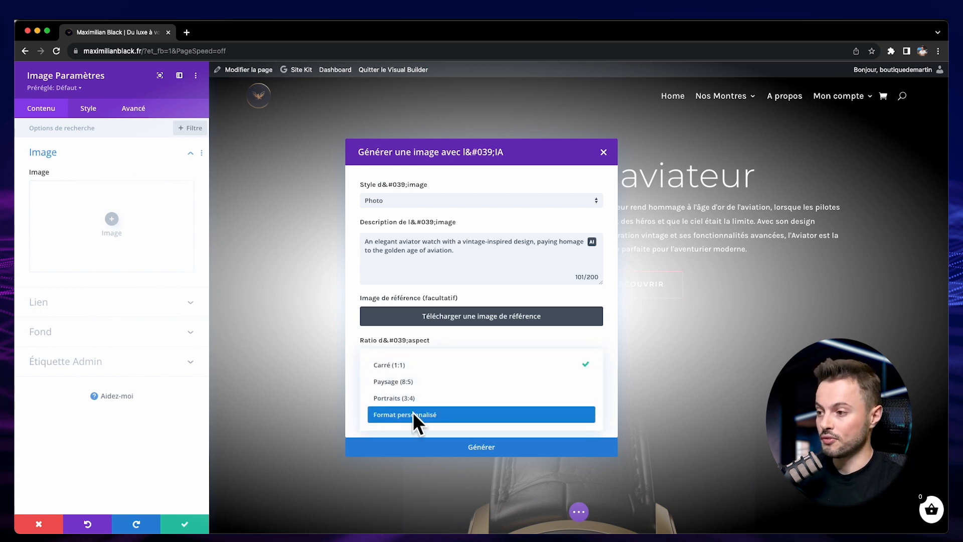
pyautogui.click(453, 418)
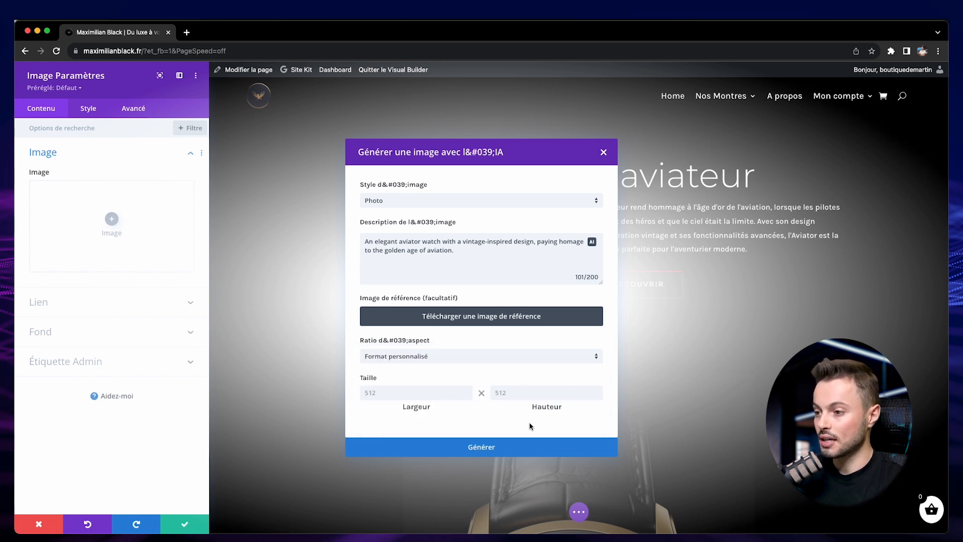
pyautogui.click(434, 357)
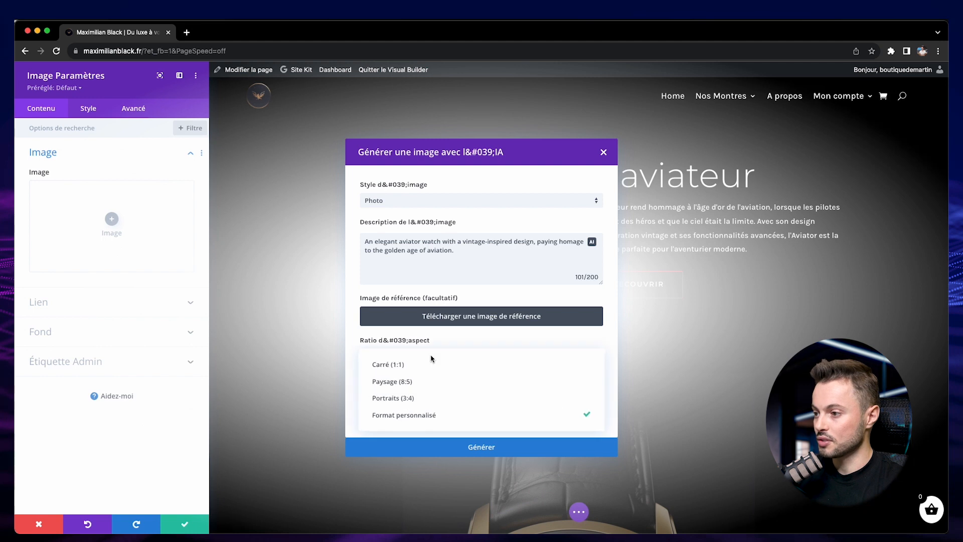
pyautogui.click(466, 404)
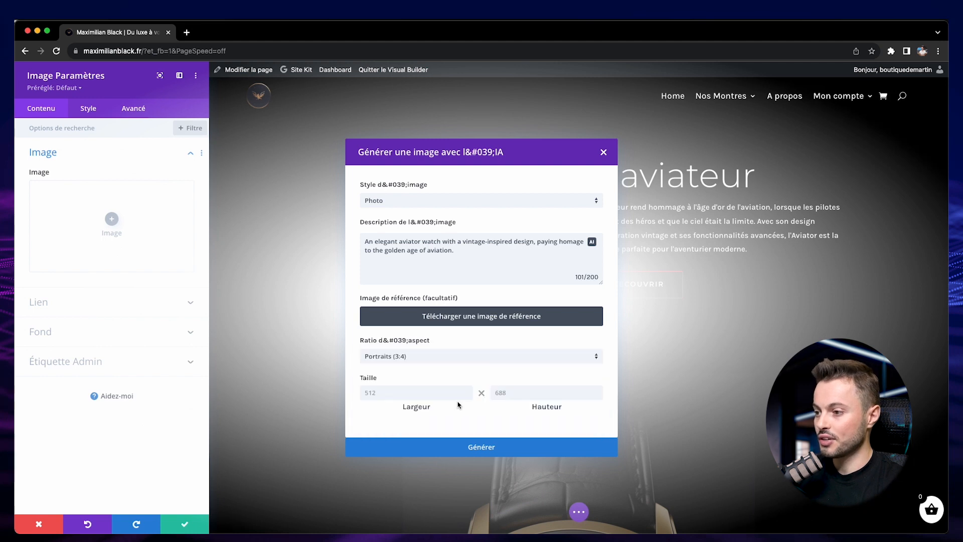
pyautogui.click(492, 443)
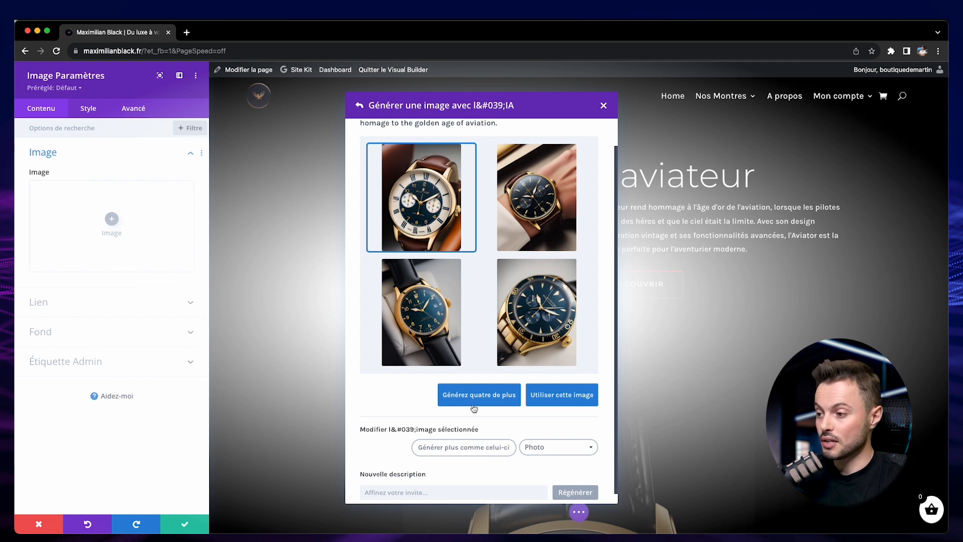
pyautogui.click(552, 453)
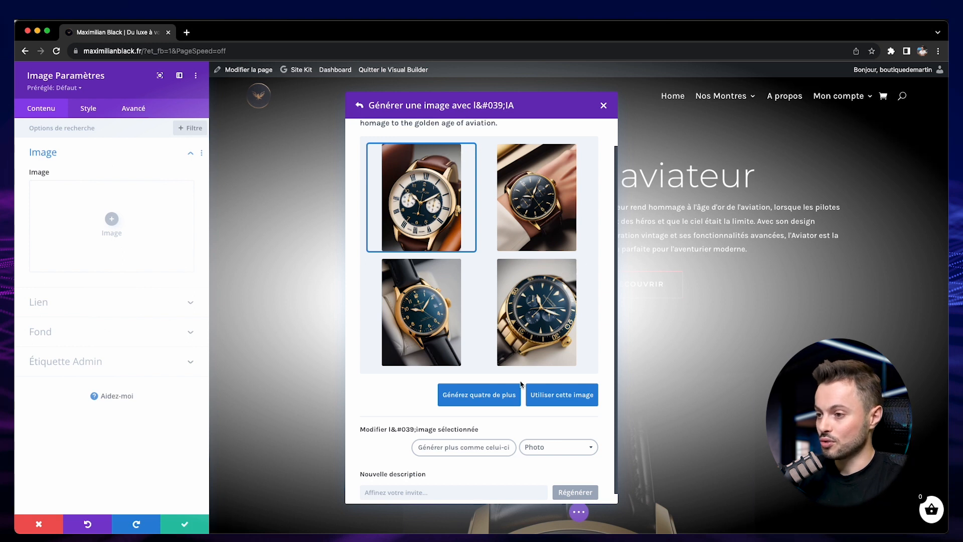
# Insert the selected cream-dial watch image into the module and generate AI-improved versions of it described as "le bracelet de la montre est en cuir noir"
pyautogui.click(561, 395)
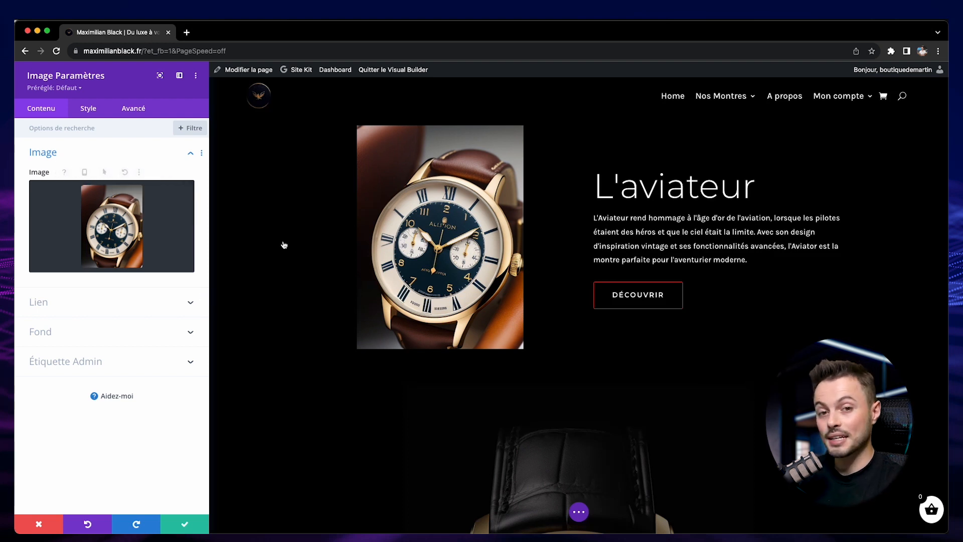
pyautogui.moveTo(147, 248)
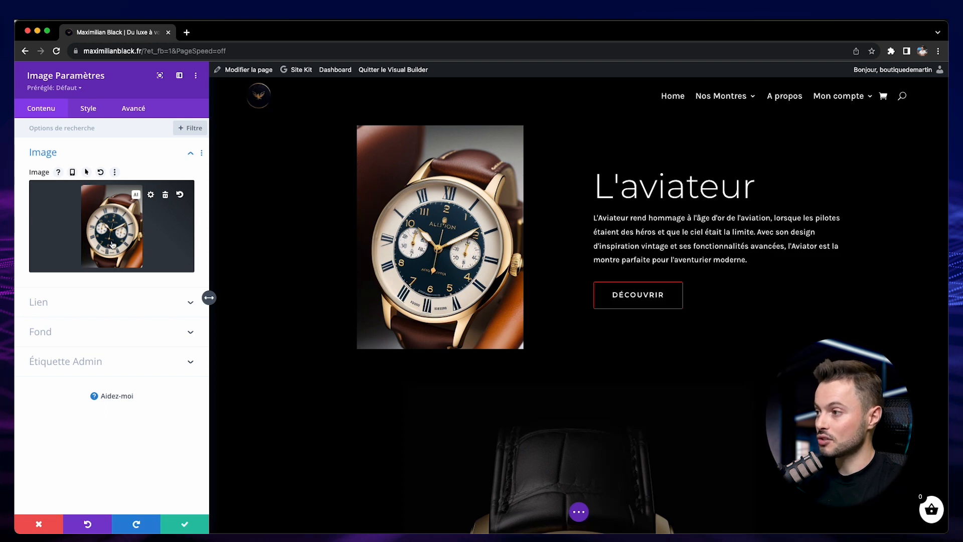
pyautogui.click(135, 194)
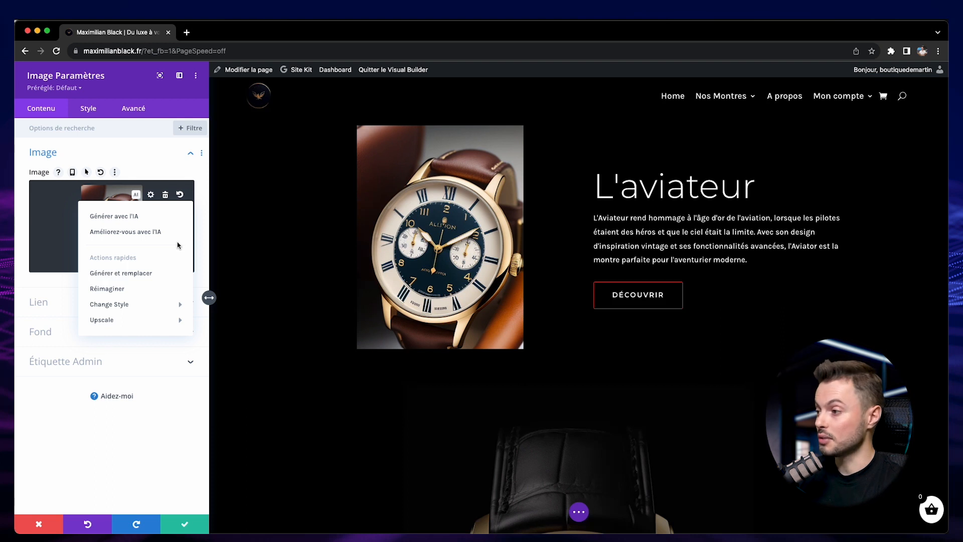
pyautogui.moveTo(151, 324)
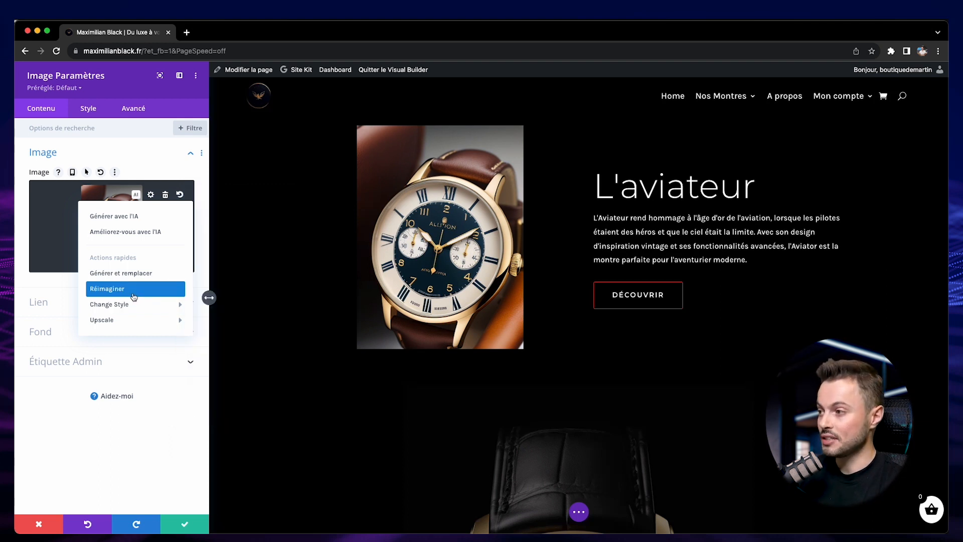
pyautogui.click(160, 233)
pyautogui.click(496, 210)
pyautogui.write('le bracelet de la montre est en cuir noir')
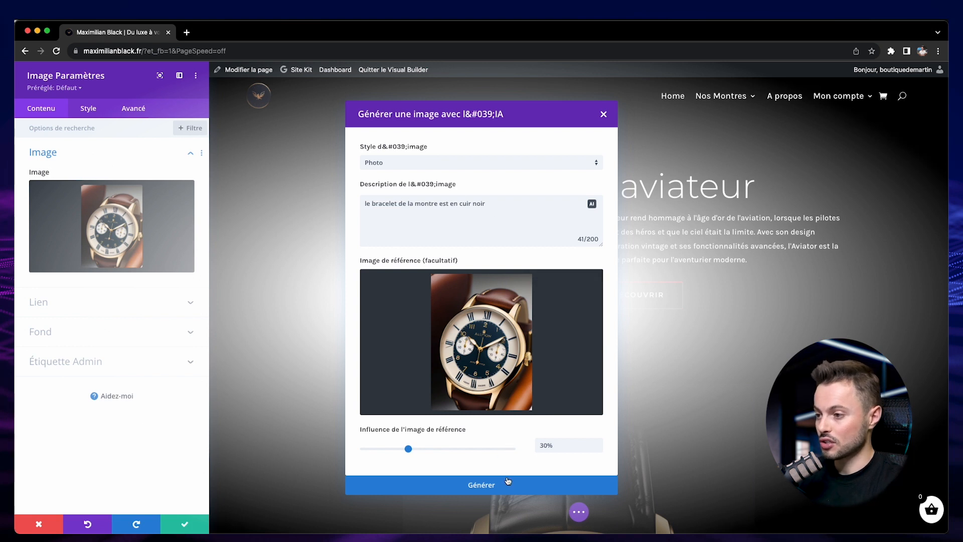
pyautogui.click(508, 484)
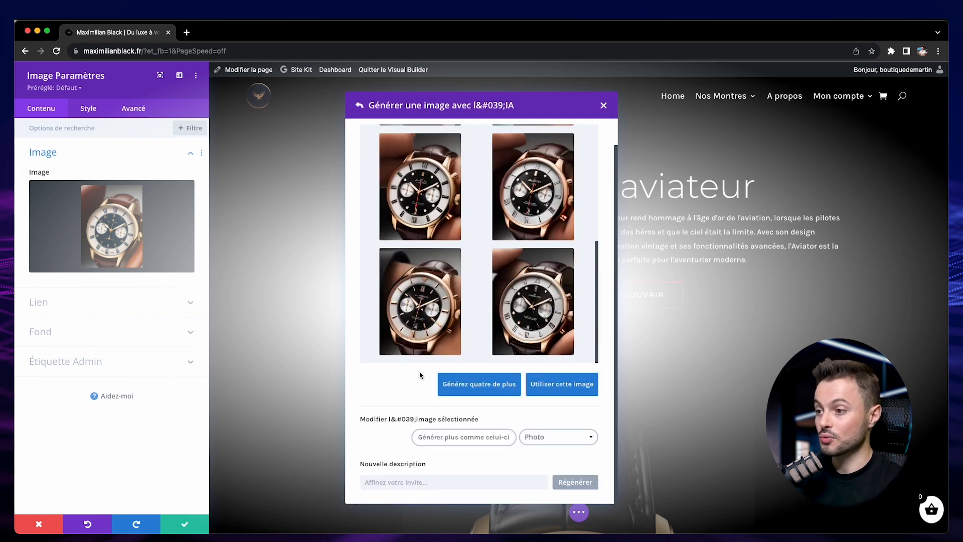